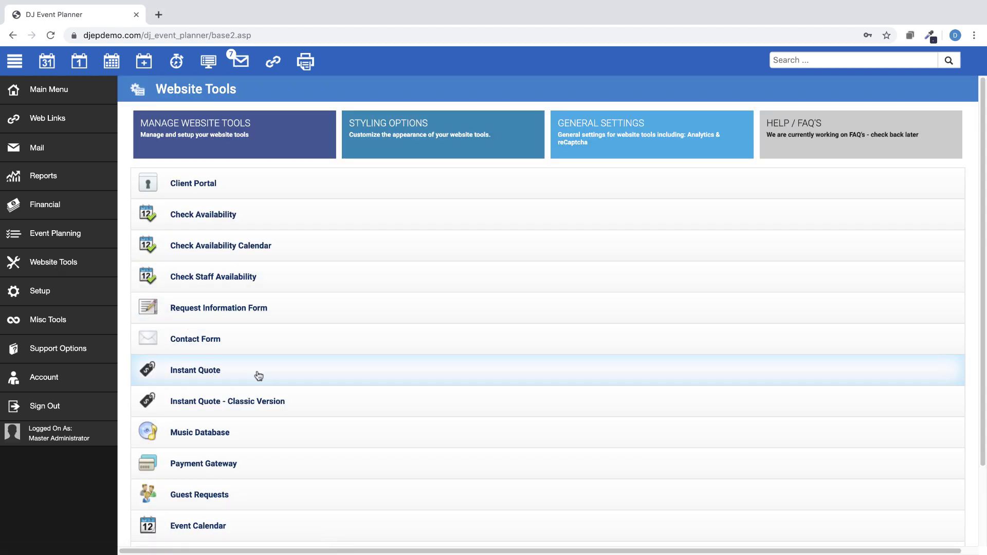
# Step: Preview the Instant Quote form, then open the New Instant Quote message for PA / Sound Reinforcement
pyautogui.click(259, 375)
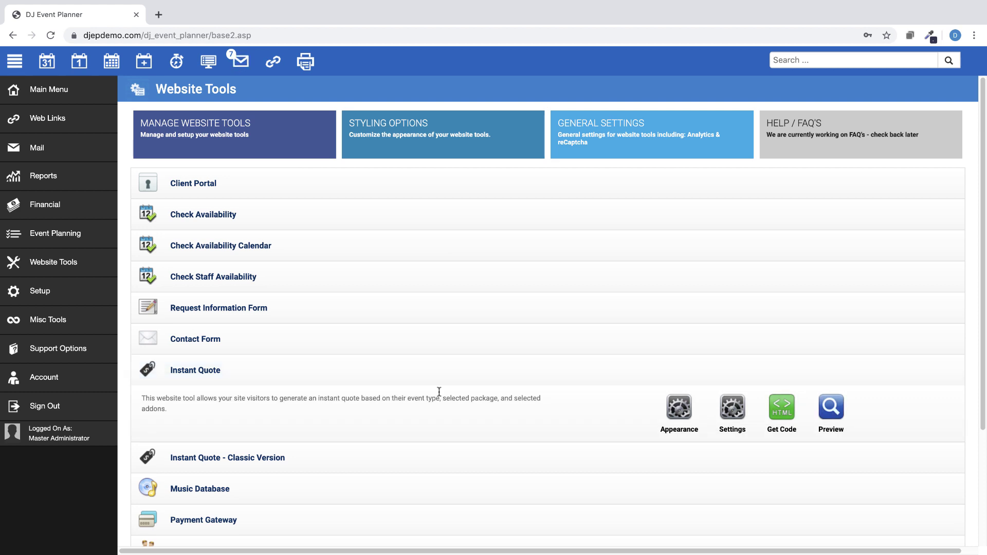
pyautogui.click(828, 419)
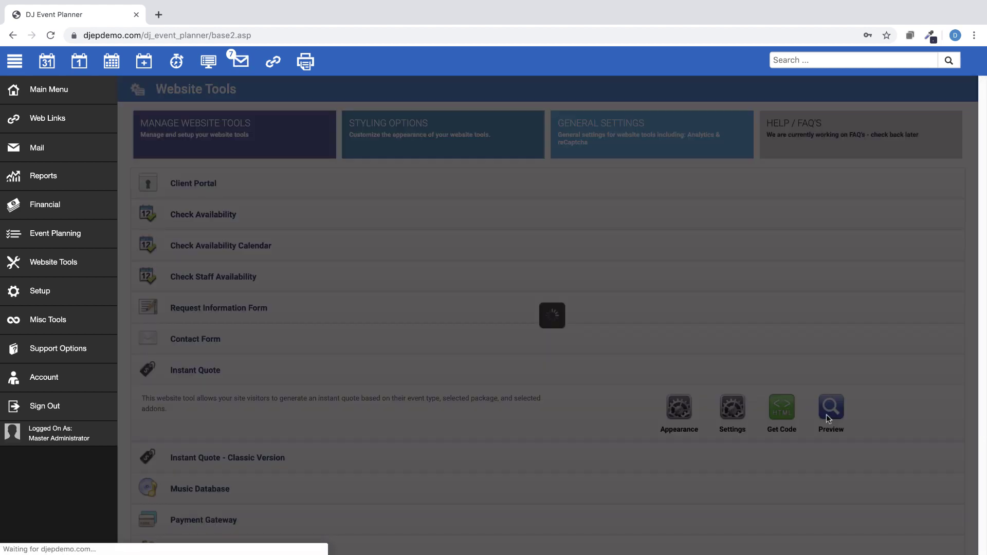
pyautogui.scroll(-3, 717, 394)
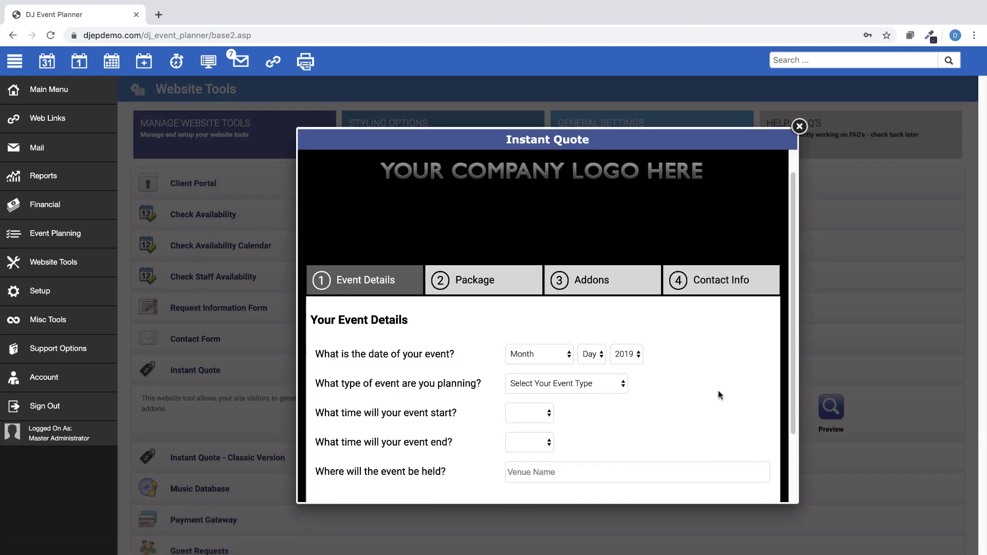
pyautogui.scroll(3, 718, 390)
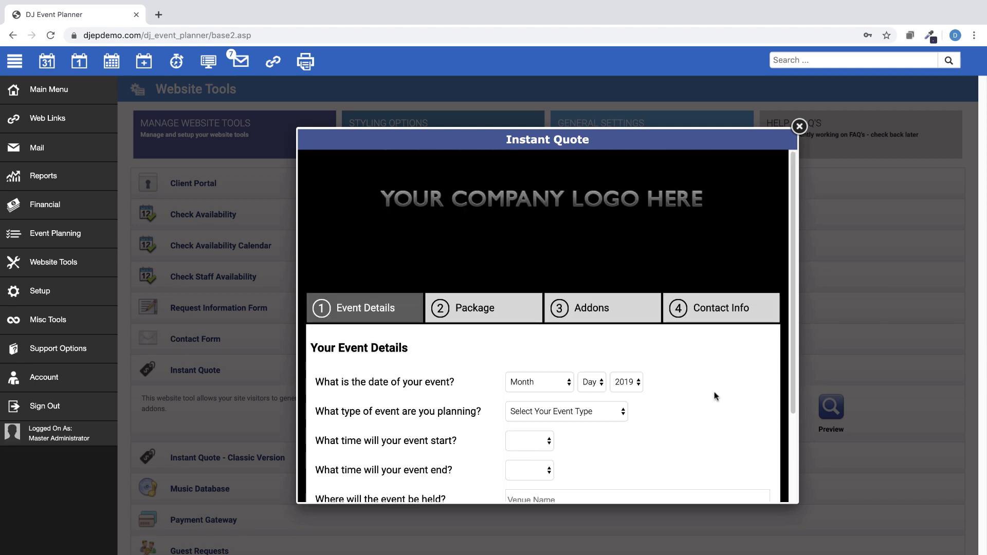
pyautogui.click(799, 126)
pyautogui.click(240, 62)
pyautogui.click(260, 513)
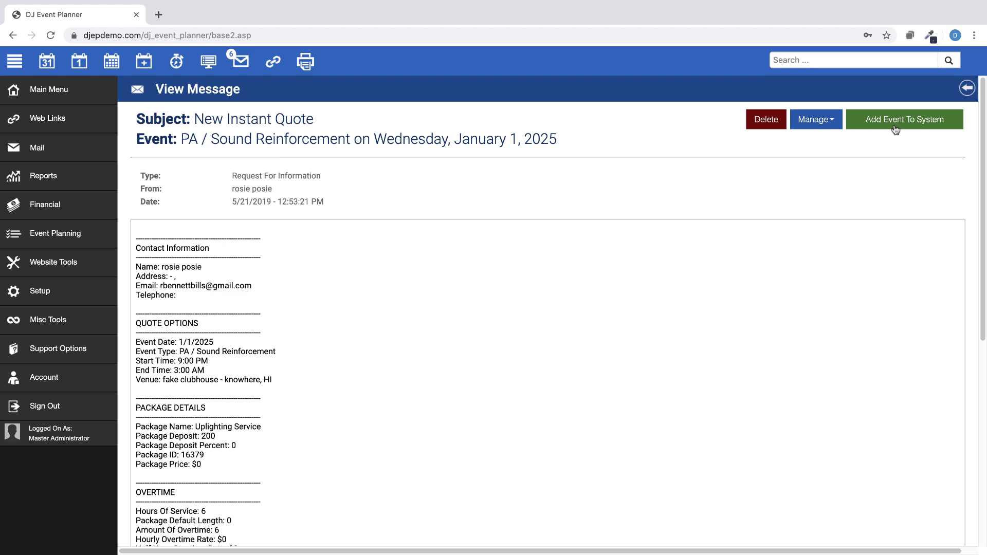
# Step: Switch to the month calendar showing October 2019
pyautogui.click(51, 66)
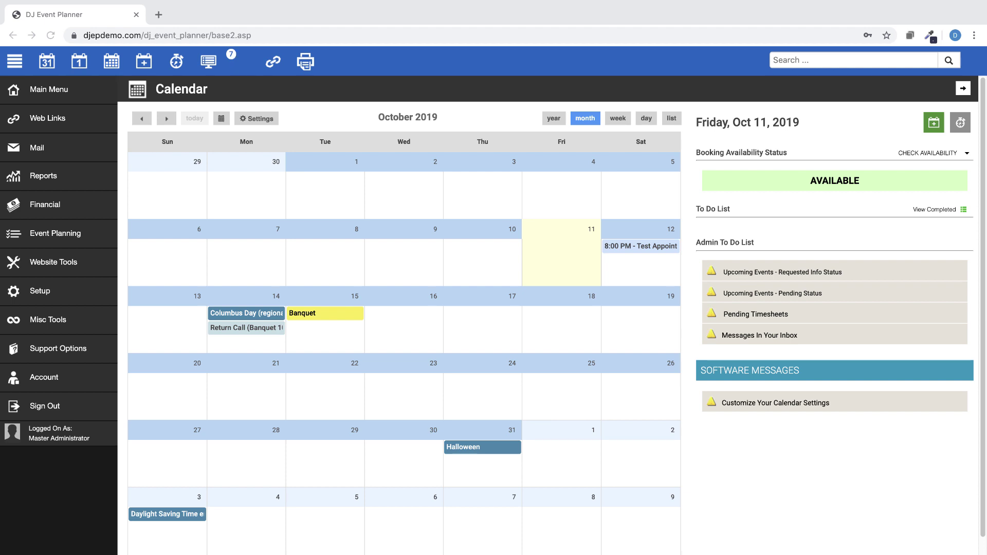
# Step: Browse other users' shared QUOTATION document templates, then return to your own templates list
pyautogui.click(45, 292)
pyautogui.click(34, 341)
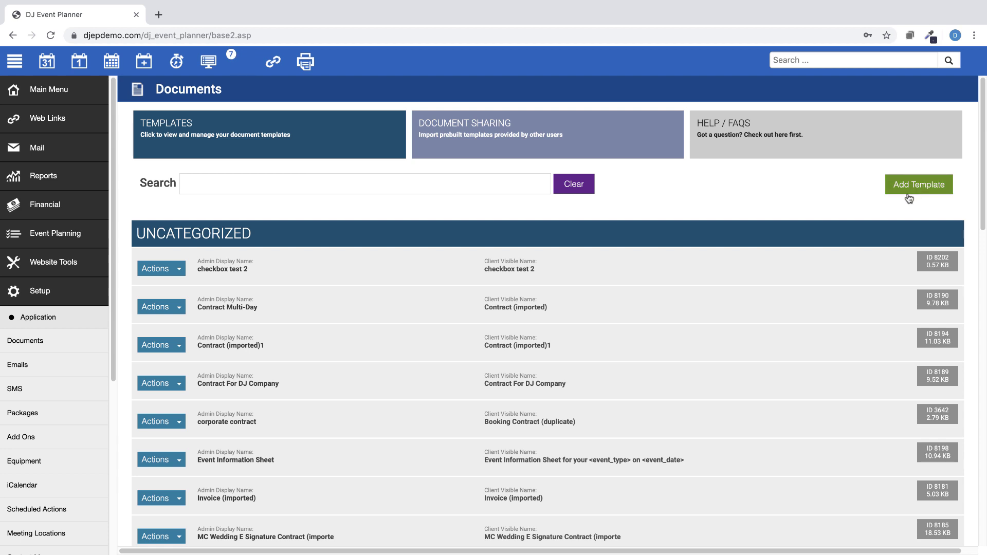
pyautogui.click(598, 150)
pyautogui.scroll(-5, 340, 437)
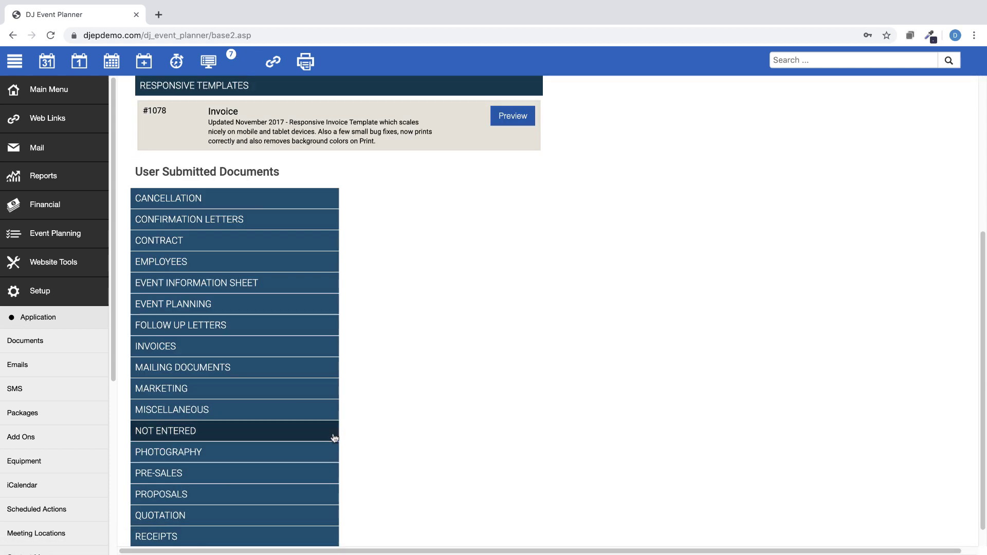
pyautogui.click(157, 496)
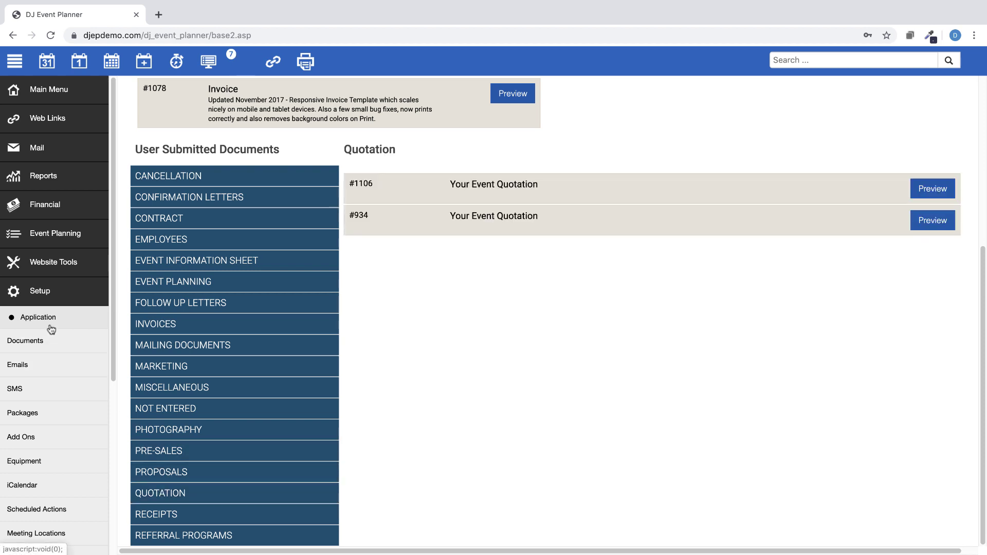
pyautogui.scroll(5, 354, 344)
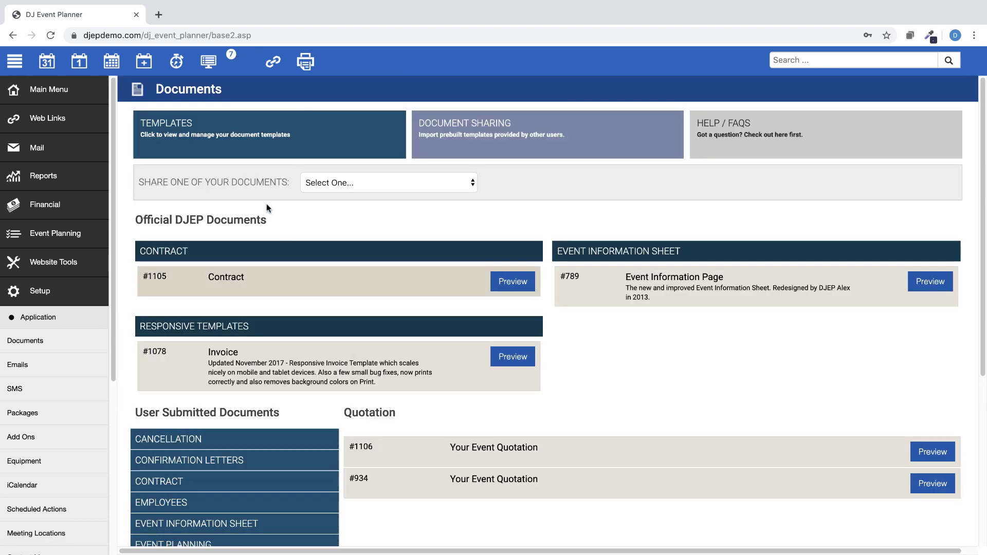
pyautogui.click(189, 128)
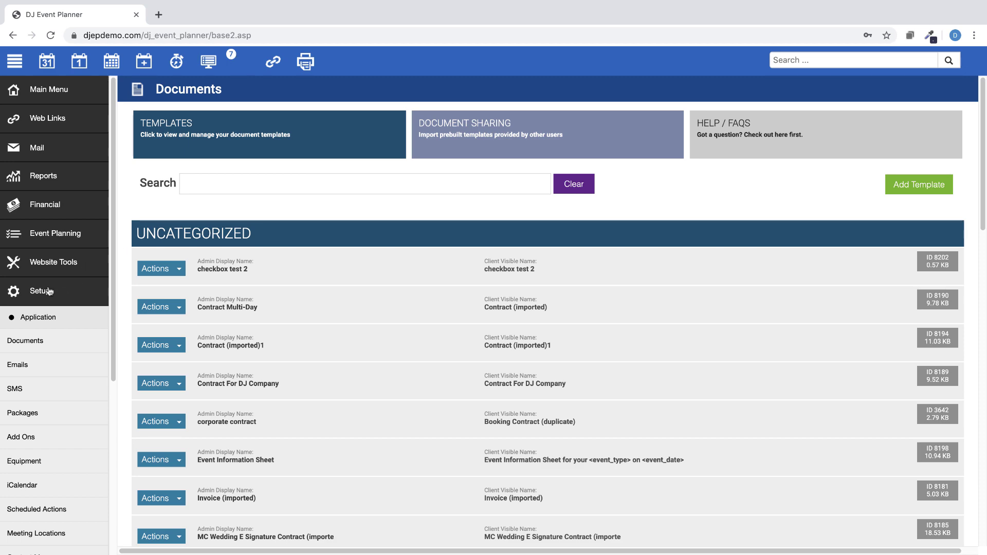
# Step: Show the Email templates page, dismissing the Add Template type chooser without picking one
pyautogui.click(25, 368)
pyautogui.click(920, 217)
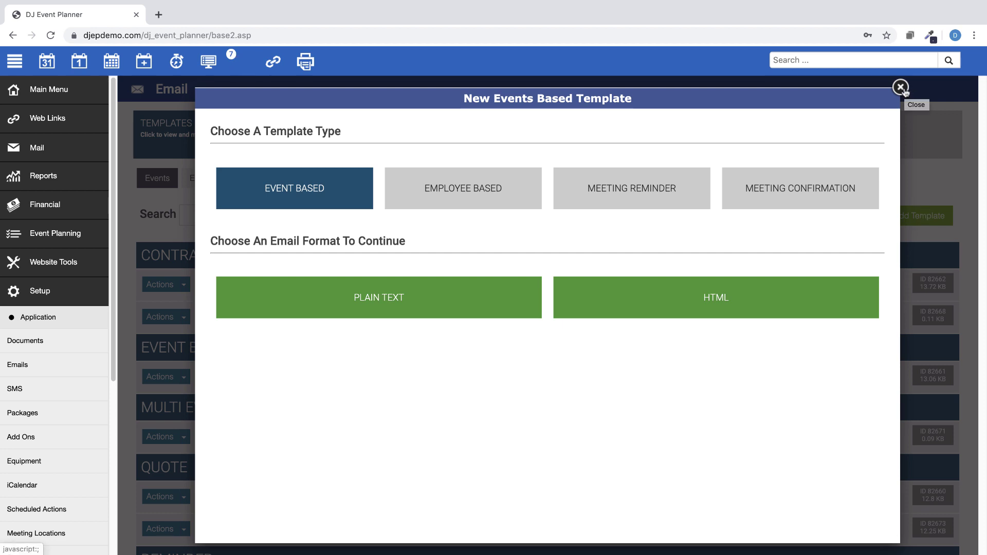
pyautogui.click(902, 88)
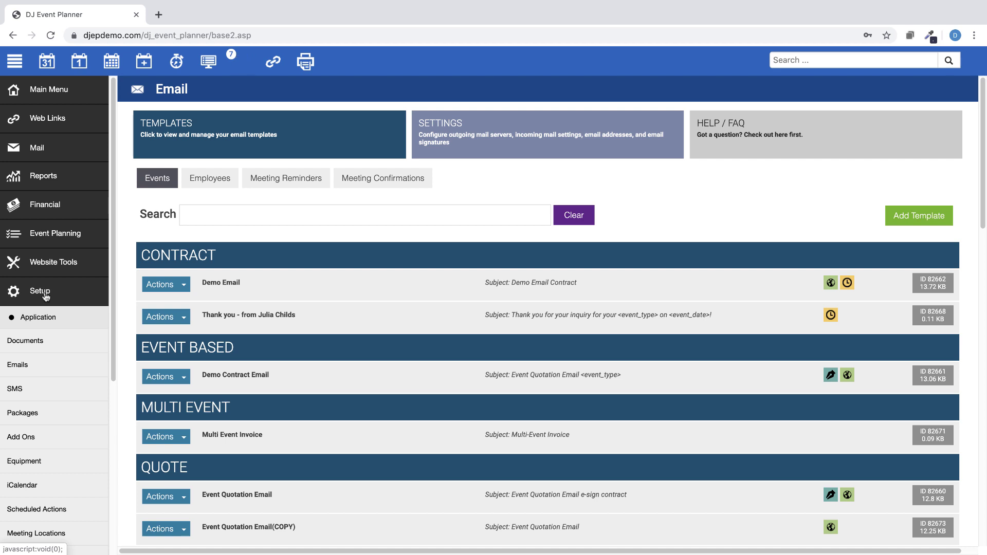
# Step: Review the merge tags and charges summary in Your Event Quotation (imported), then close the editor
pyautogui.click(41, 345)
pyautogui.scroll(-15, 253, 325)
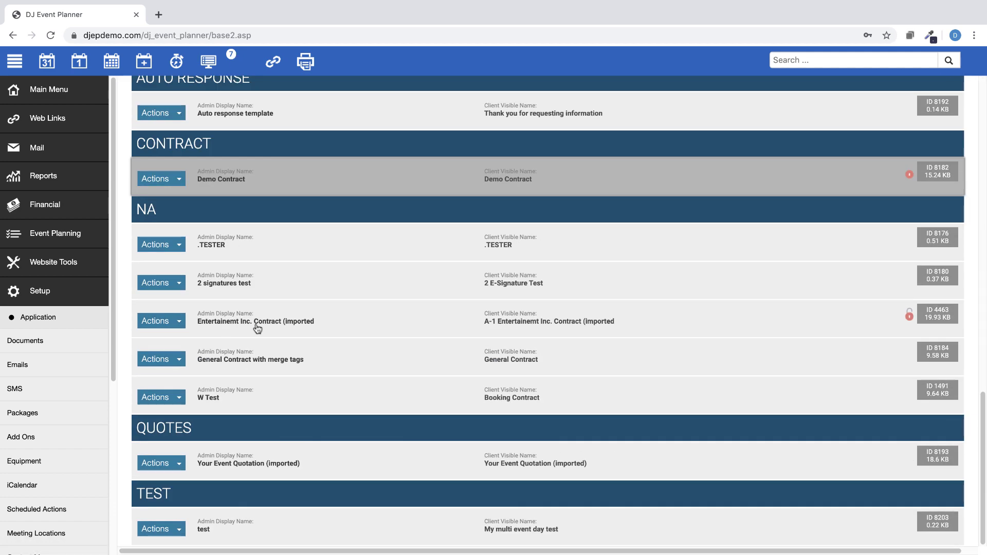
pyautogui.click(257, 465)
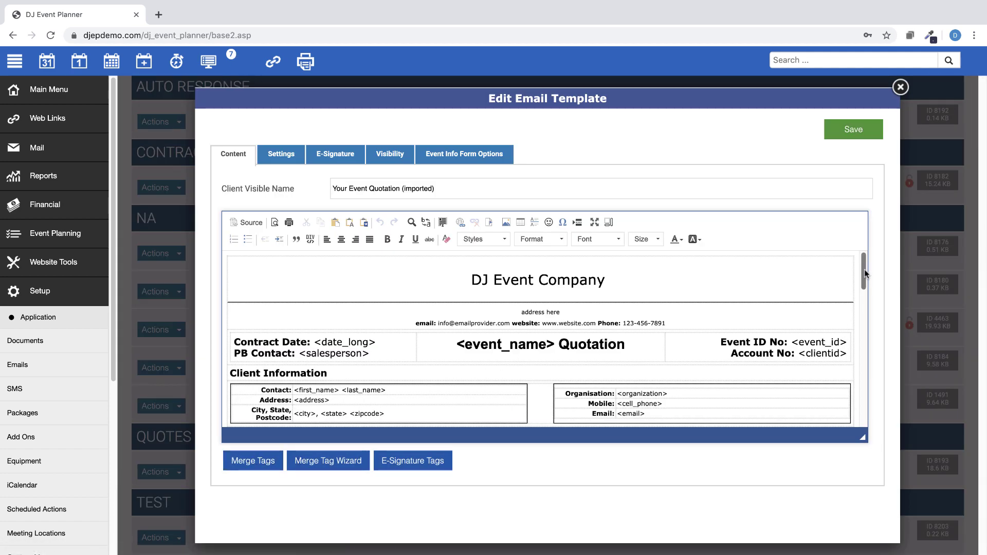
pyautogui.moveTo(864, 270); pyautogui.dragTo(867, 350)
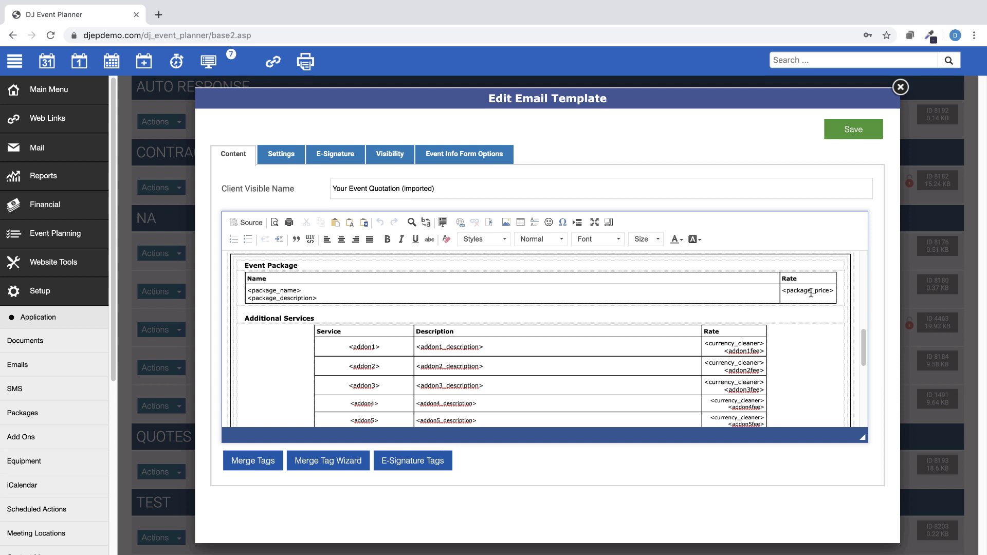
pyautogui.moveTo(864, 337); pyautogui.dragTo(863, 355)
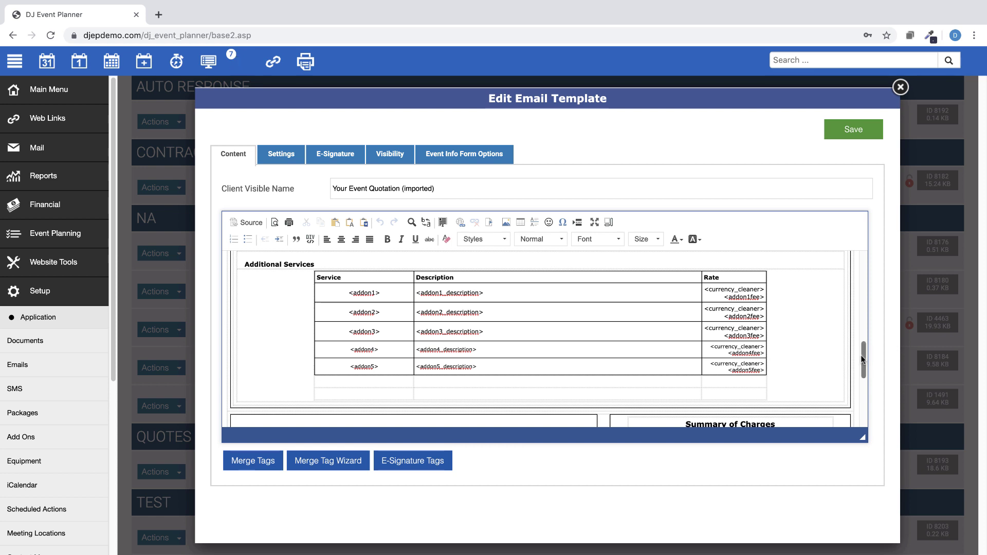
pyautogui.moveTo(863, 350); pyautogui.dragTo(862, 367)
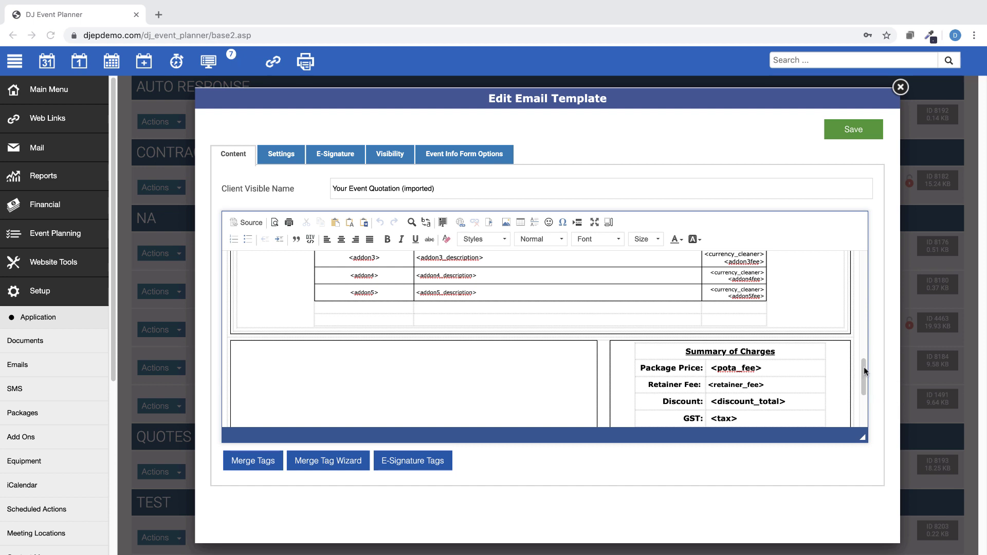
pyautogui.moveTo(864, 377); pyautogui.dragTo(862, 394)
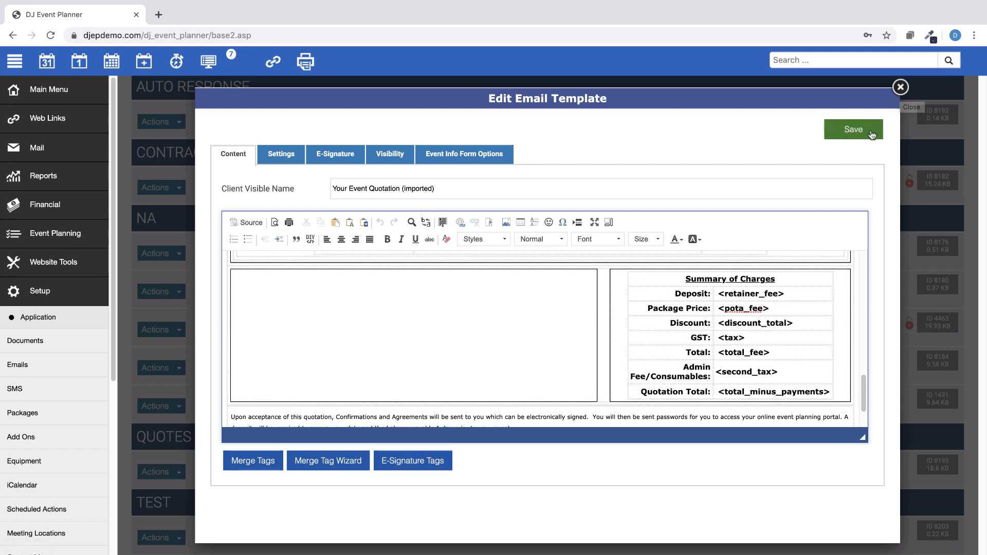
pyautogui.click(899, 87)
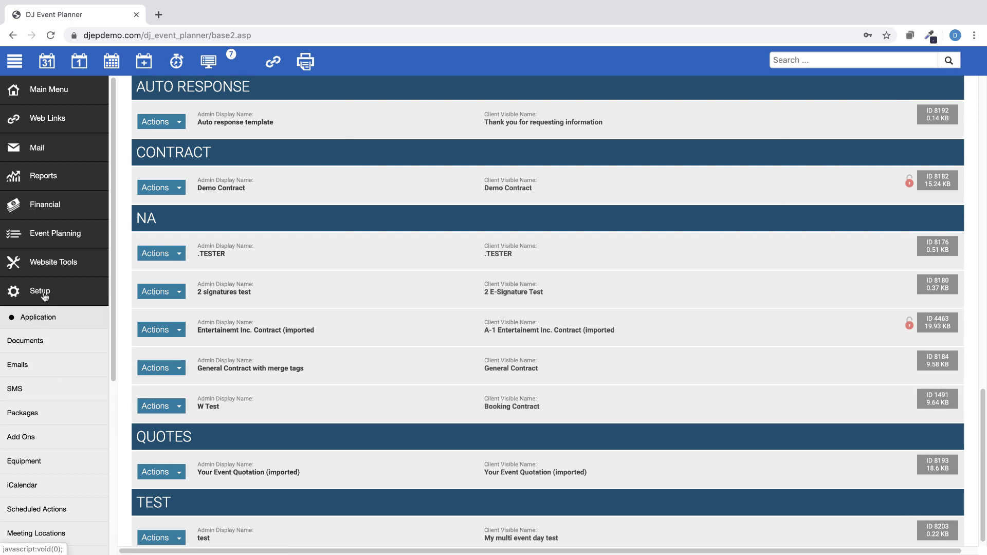
pyautogui.click(21, 368)
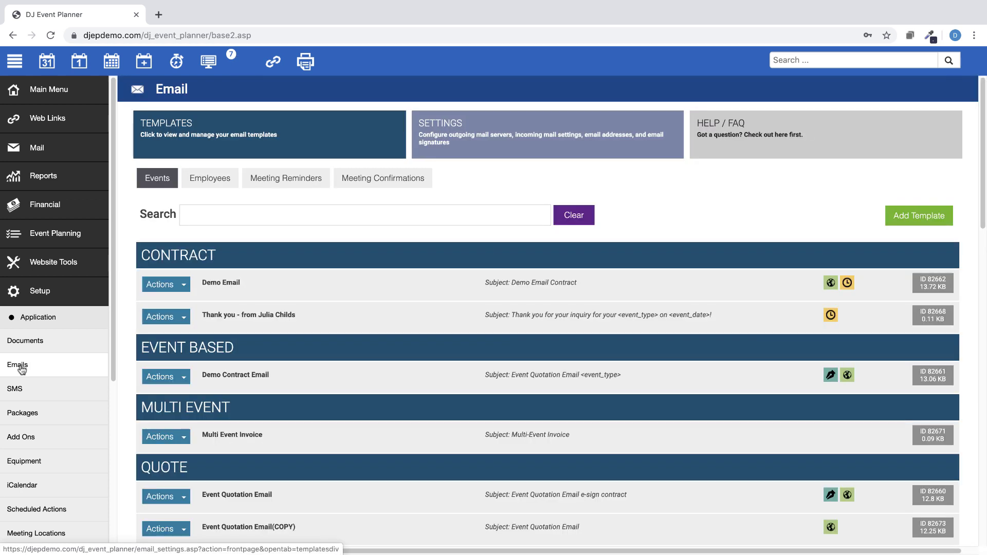
pyautogui.scroll(-2, 245, 393)
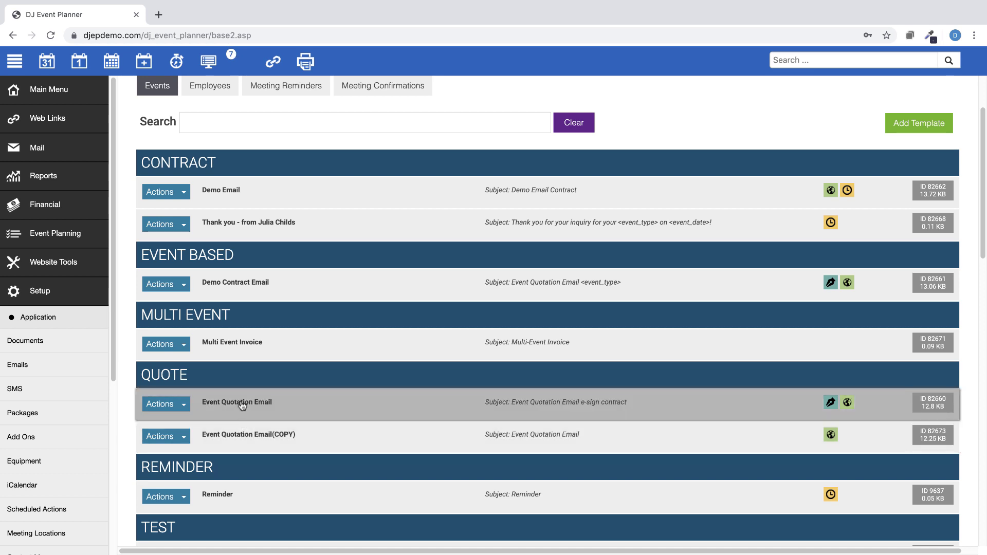
pyautogui.click(242, 405)
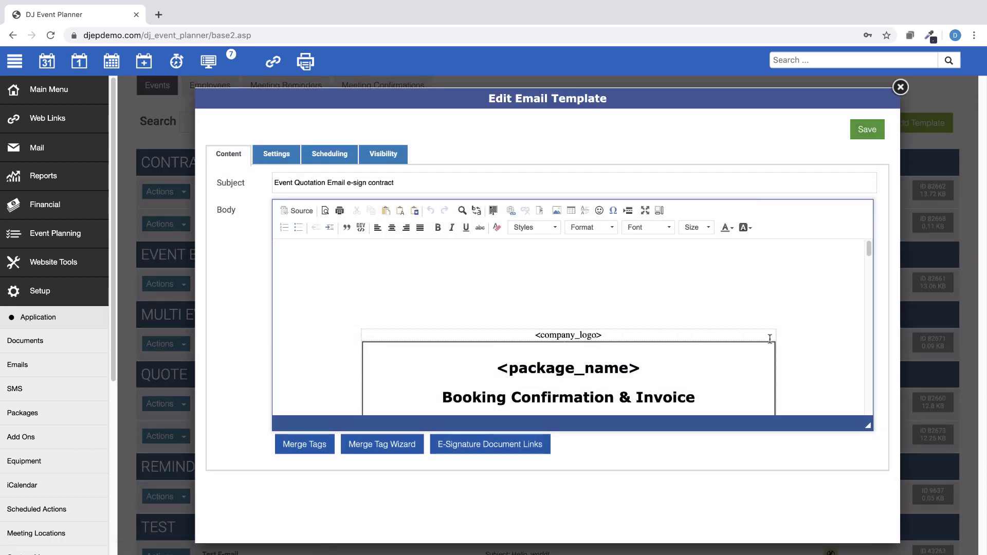
pyautogui.moveTo(868, 250); pyautogui.dragTo(868, 292)
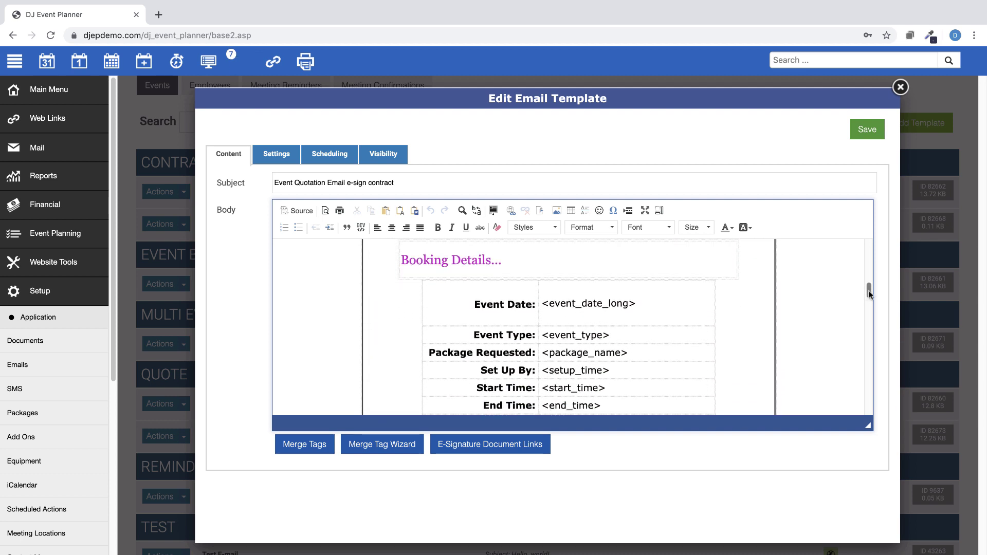
pyautogui.moveTo(868, 294); pyautogui.dragTo(868, 331)
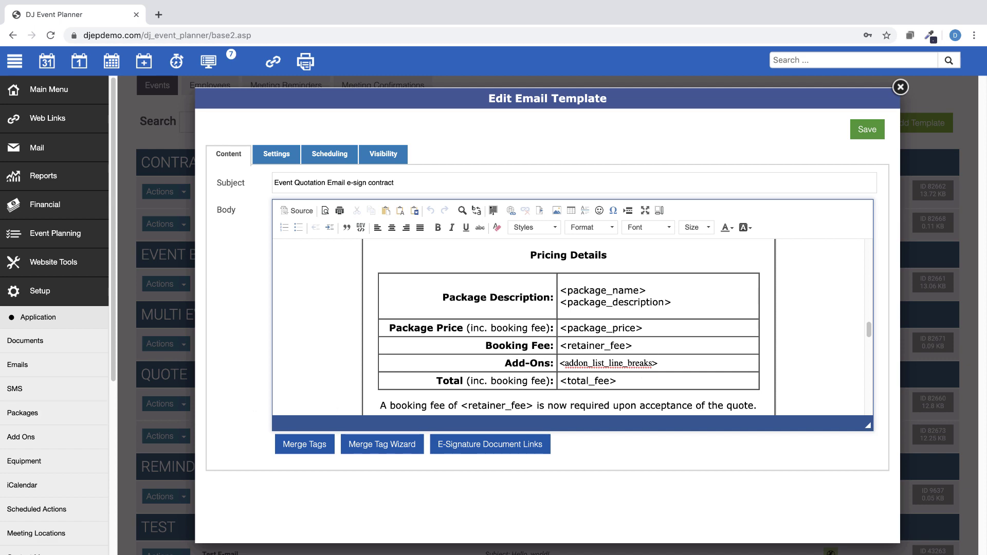
pyautogui.click(900, 87)
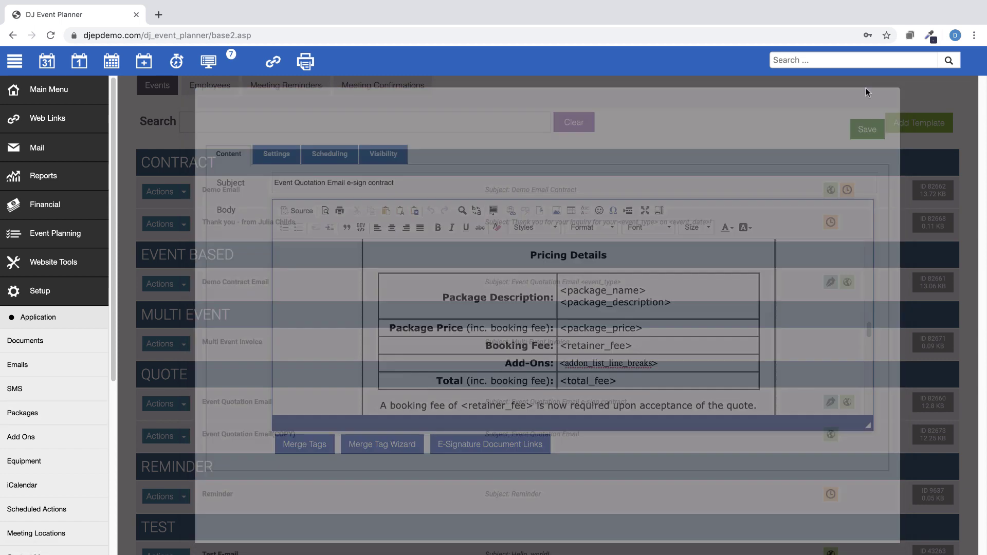
# Step: Open the January 30, 2020 wedding event from the Event List
pyautogui.click(54, 298)
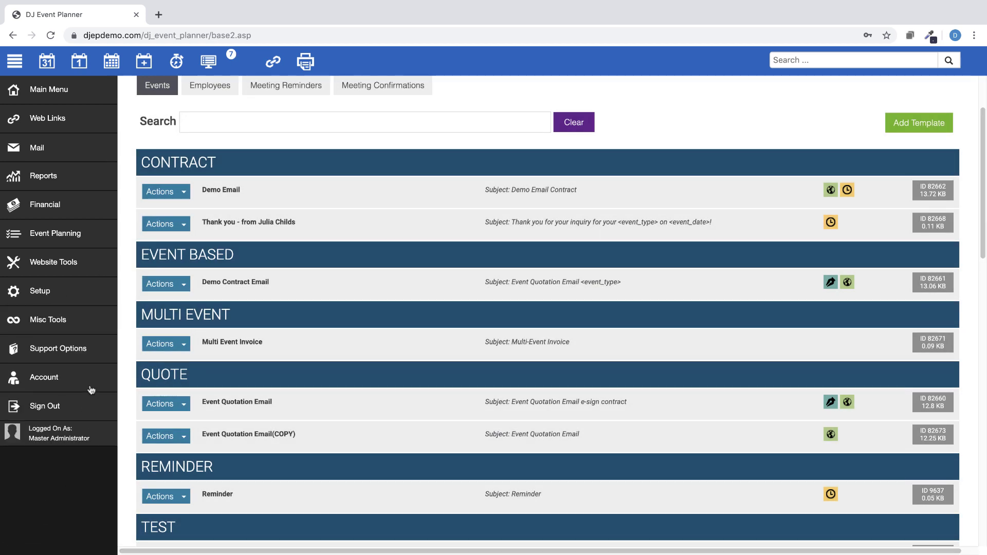
pyautogui.click(215, 66)
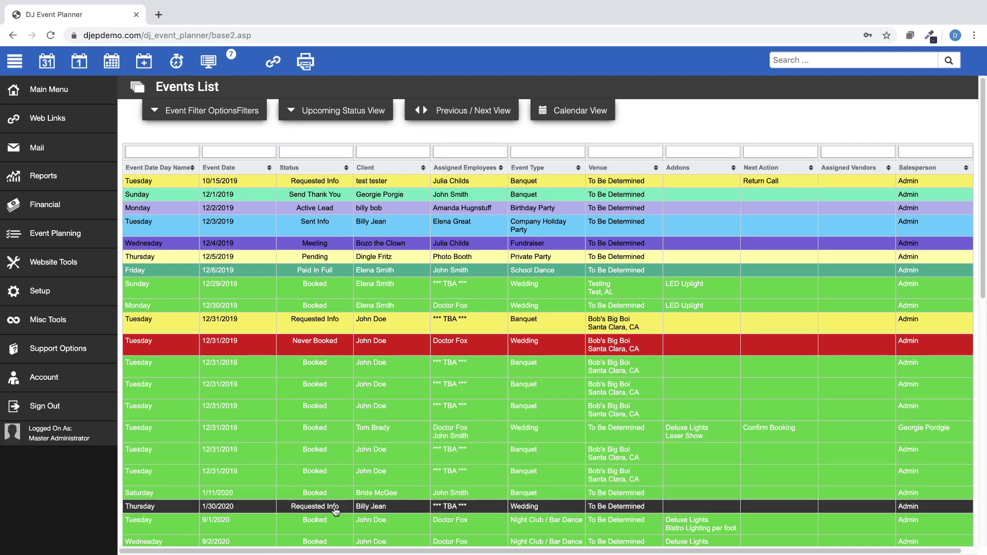
pyautogui.click(329, 509)
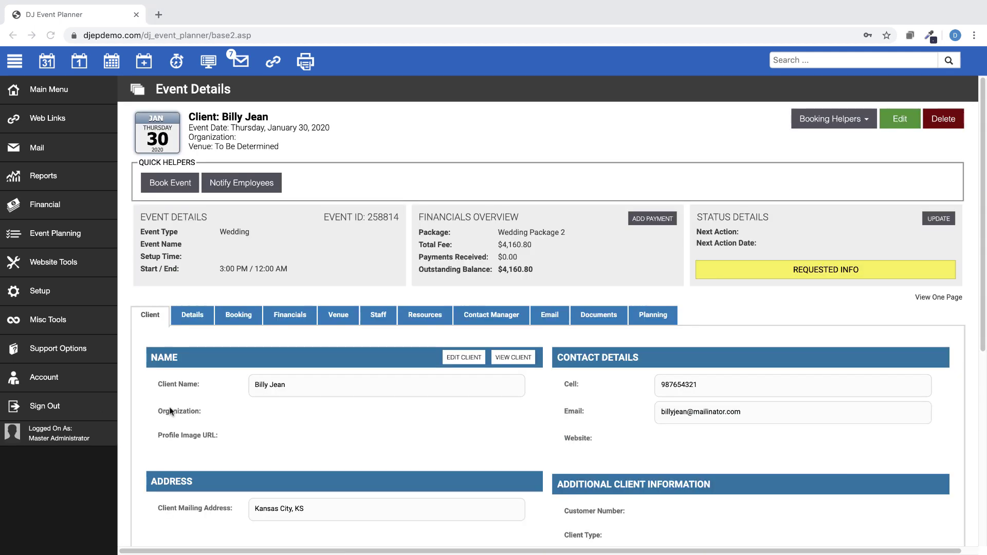
# Step: In the event's Email section, pick the Event Quotation Email e-sign contract template to send
pyautogui.click(296, 320)
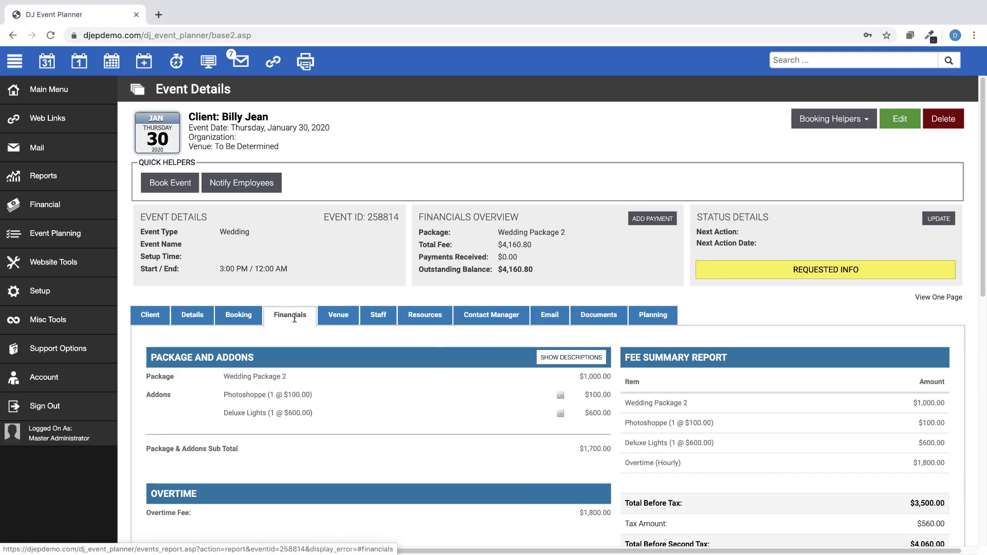
pyautogui.scroll(-2, 411, 394)
pyautogui.scroll(-2, 414, 393)
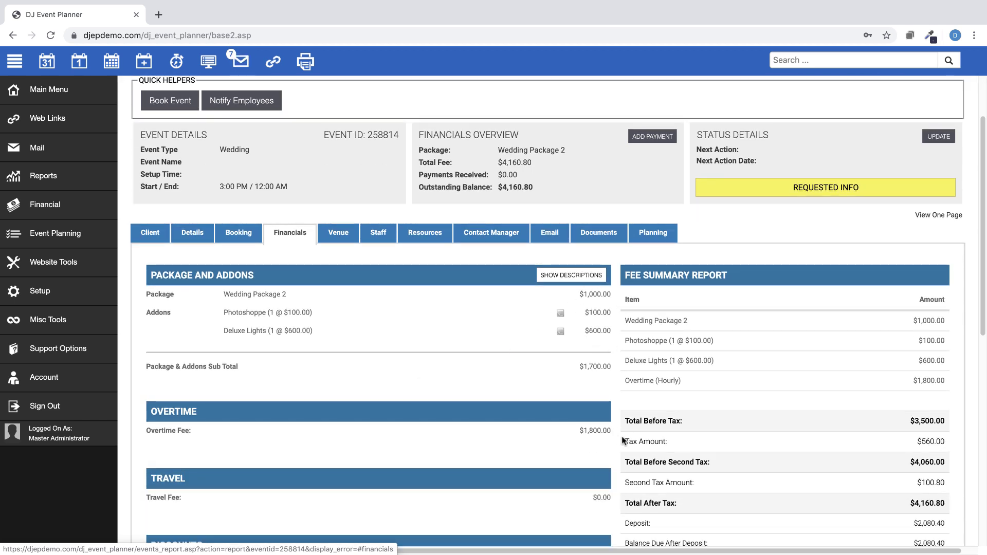
pyautogui.click(551, 232)
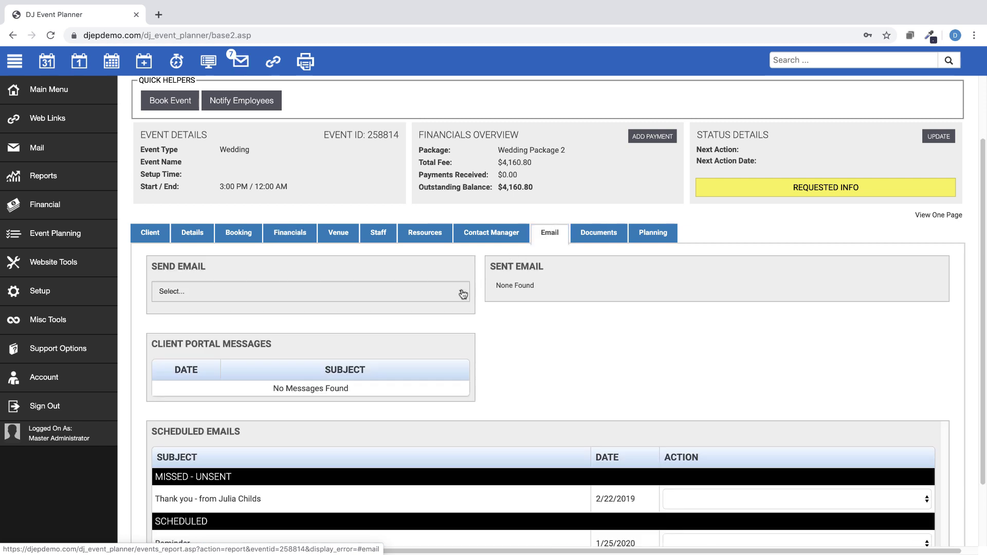
pyautogui.click(459, 291)
pyautogui.moveTo(468, 348); pyautogui.dragTo(465, 451)
pyautogui.click(202, 399)
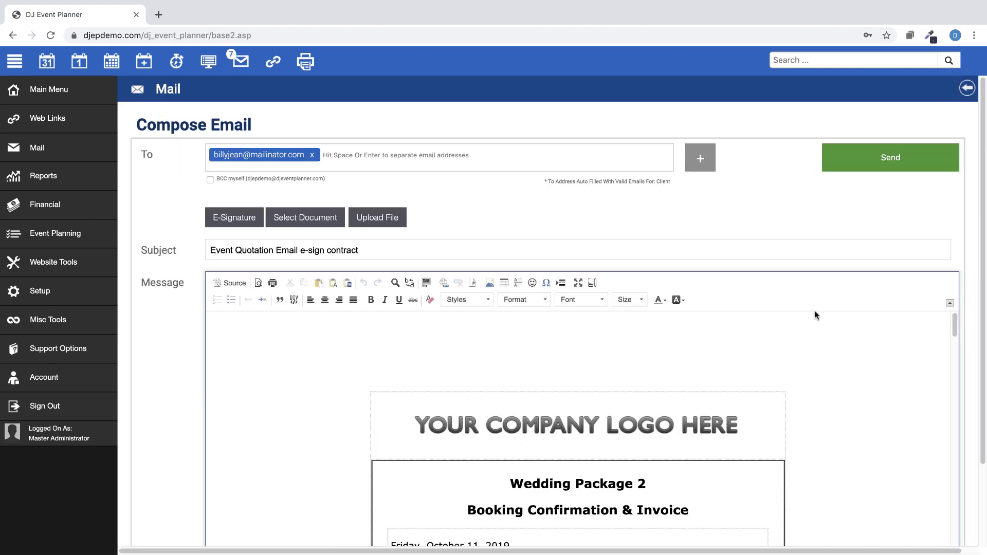
pyautogui.click(964, 90)
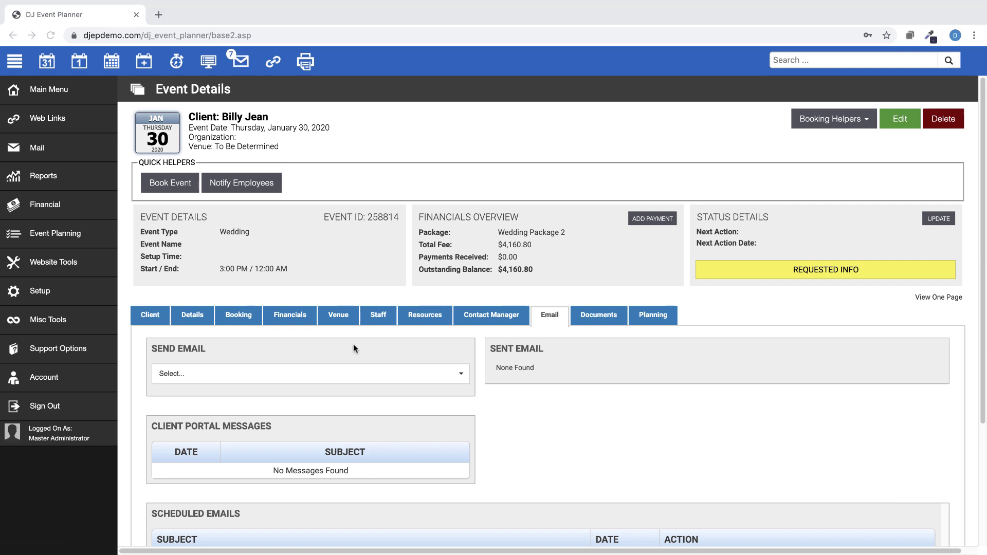
pyautogui.click(238, 378)
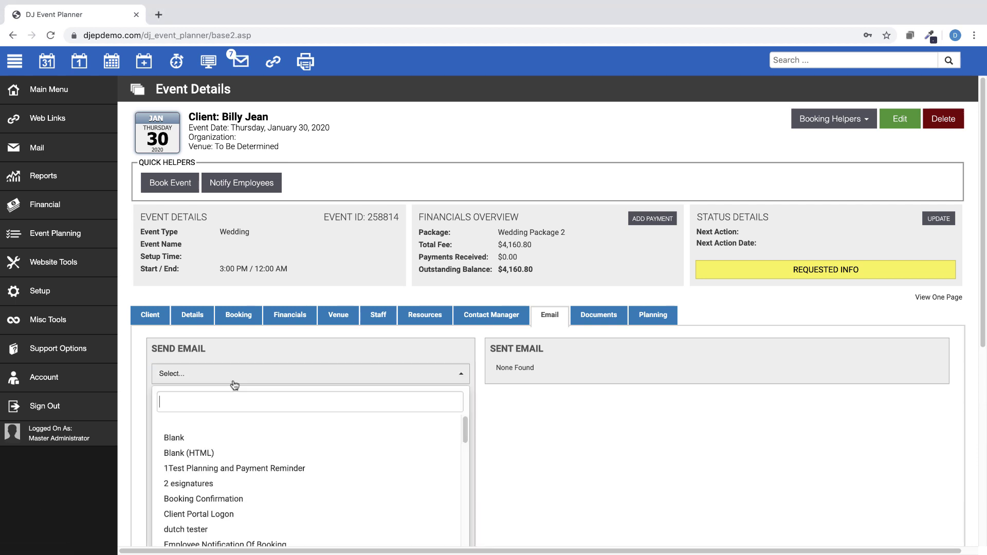
pyautogui.click(179, 438)
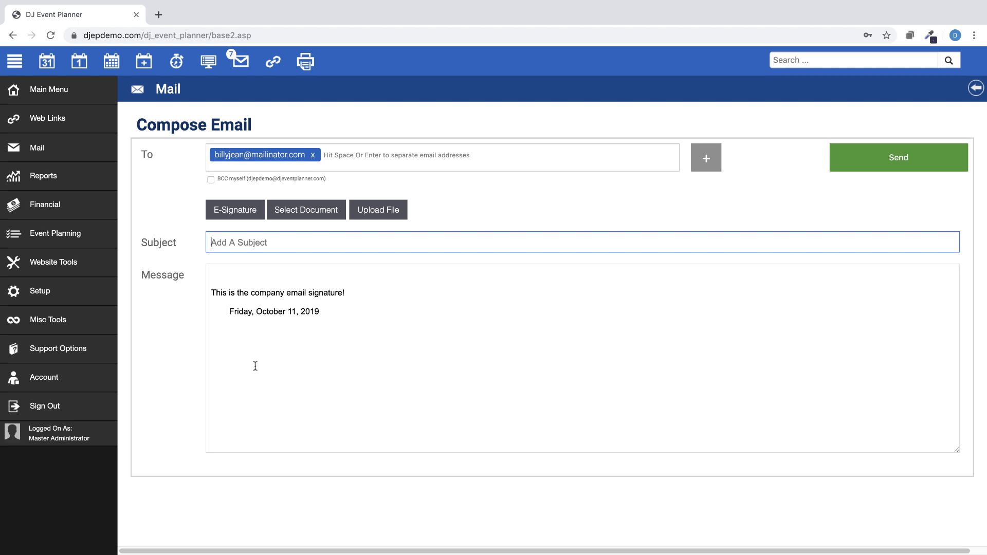
pyautogui.click(308, 214)
pyautogui.click(383, 247)
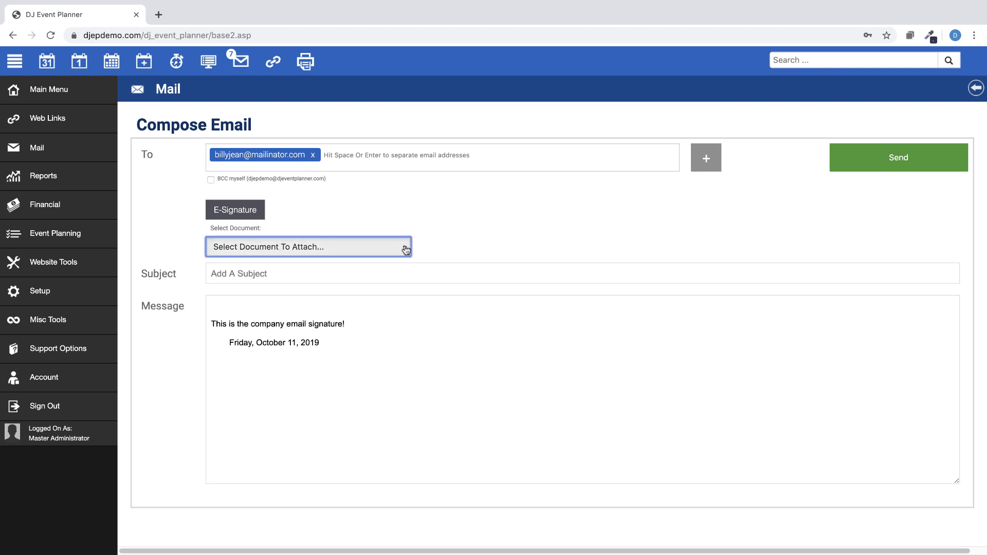
pyautogui.scroll(-3, 405, 298)
pyautogui.moveTo(405, 299); pyautogui.dragTo(401, 386)
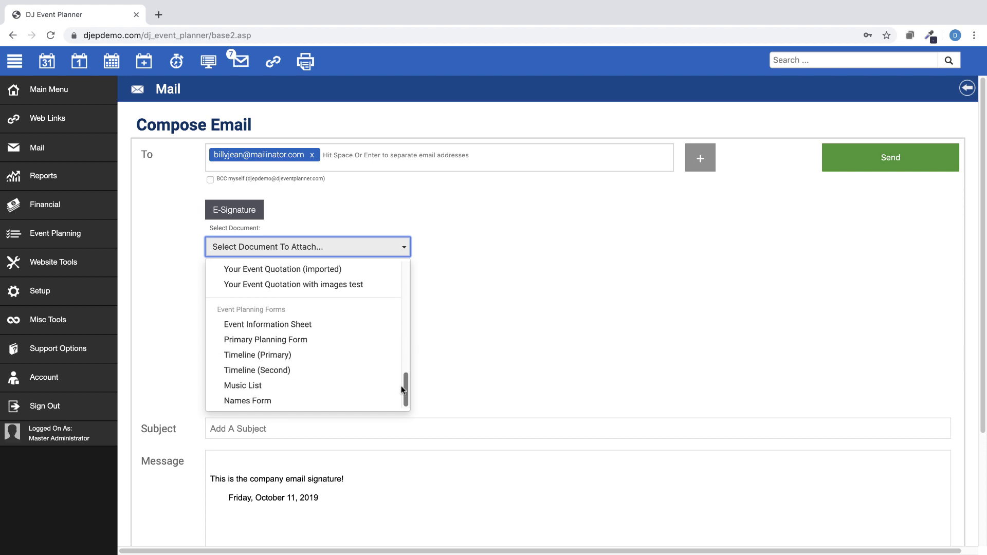
pyautogui.click(285, 270)
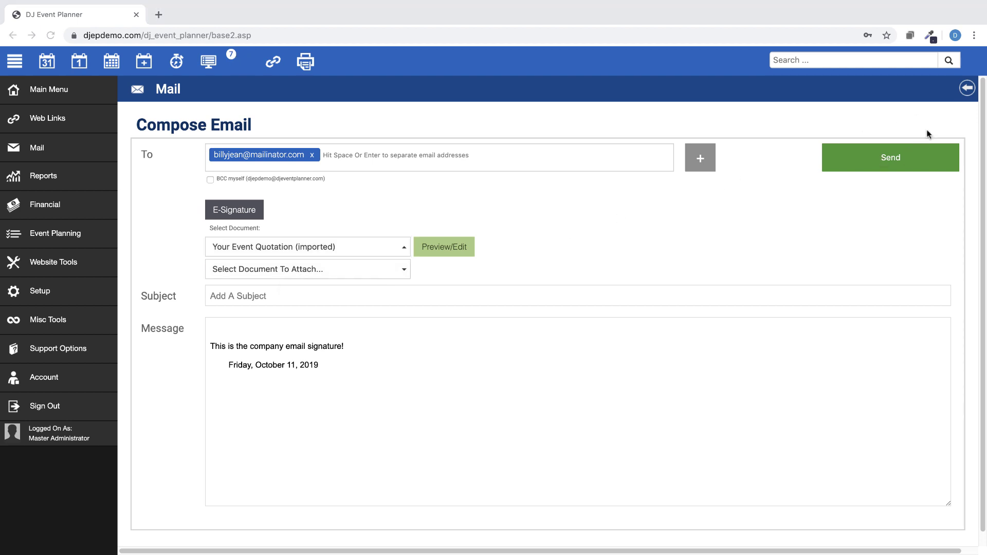
pyautogui.click(966, 90)
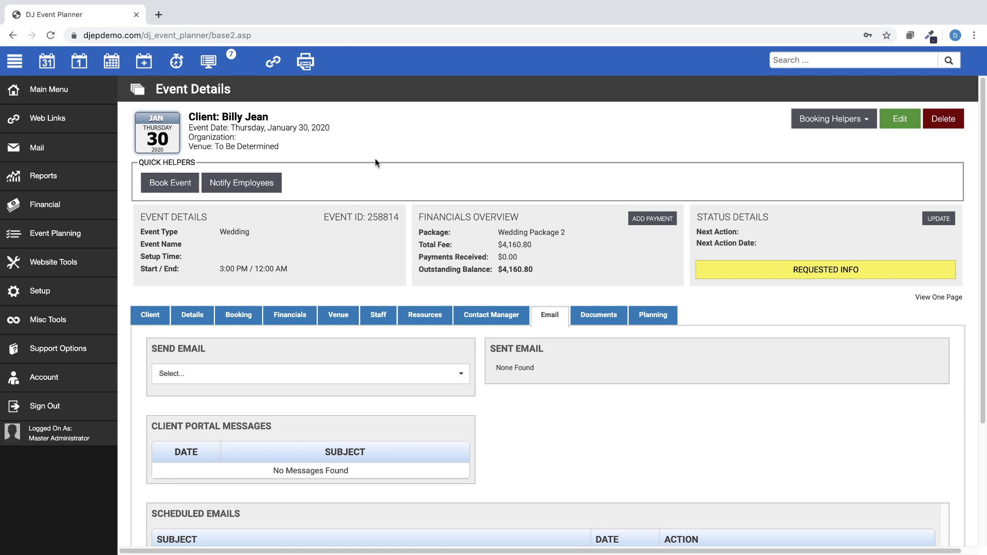
# Step: Start a New Blank Quote from the wedding event's Financials Quotes section
pyautogui.scroll(-1, 374, 149)
pyautogui.scroll(-2, 374, 149)
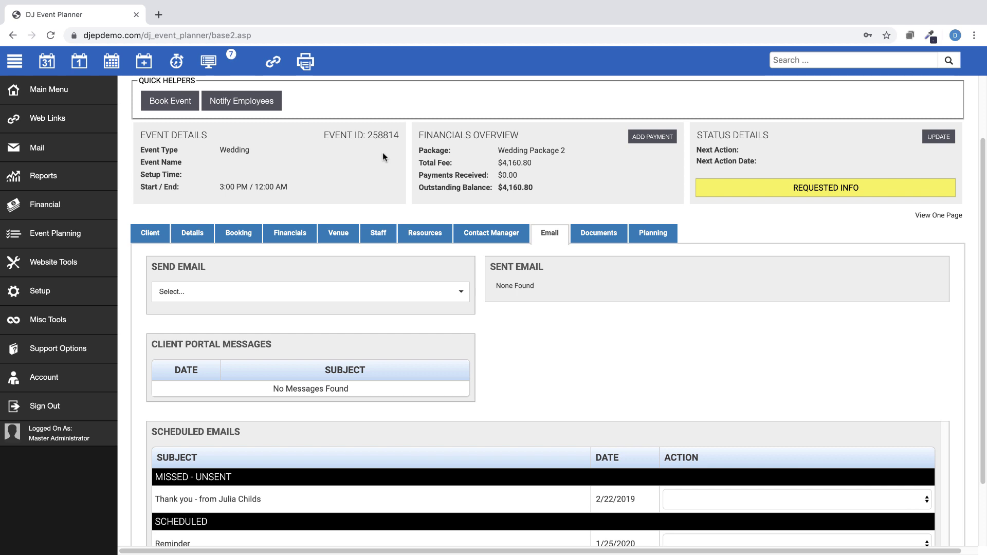
pyautogui.click(292, 232)
pyautogui.scroll(-8, 386, 328)
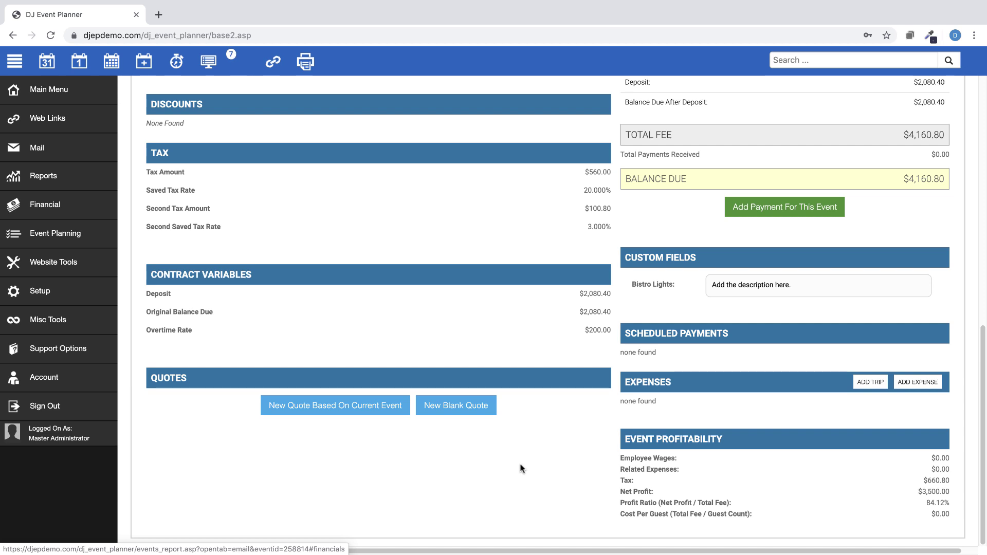
pyautogui.click(468, 410)
# Step: Save a quote with the Basic Bar Package ($1,000) and a Deluxe Lights ($600) add-on
pyautogui.click(319, 135)
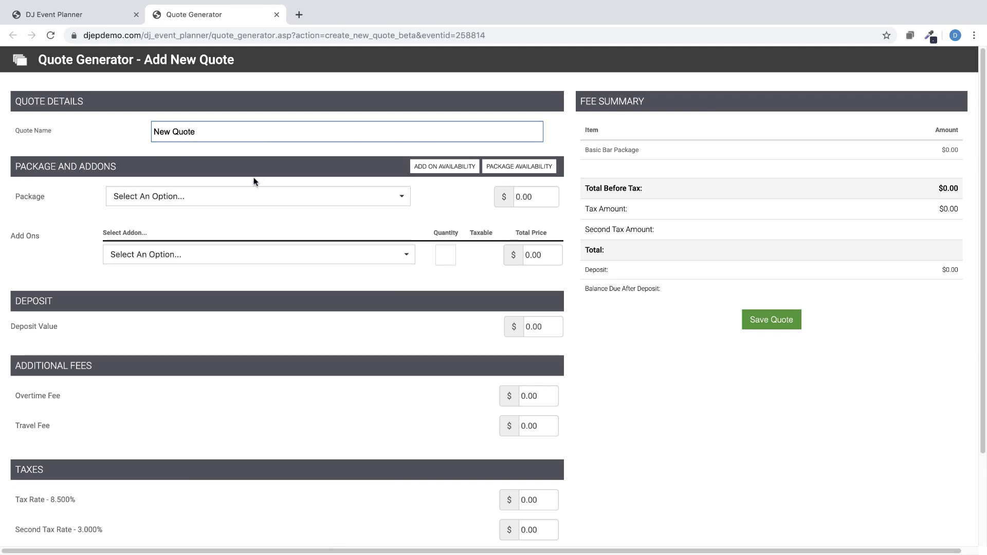
pyautogui.click(194, 201)
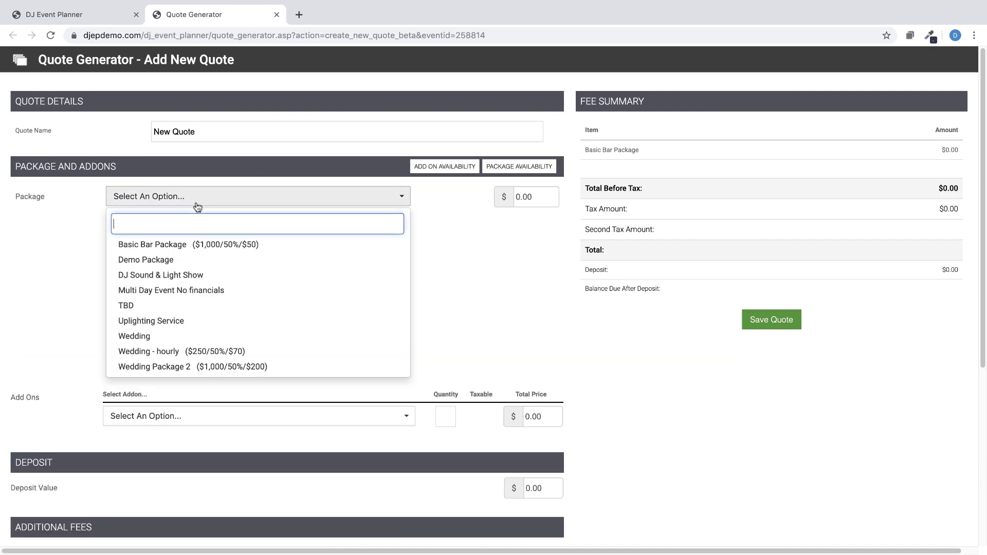
pyautogui.click(186, 245)
pyautogui.click(194, 254)
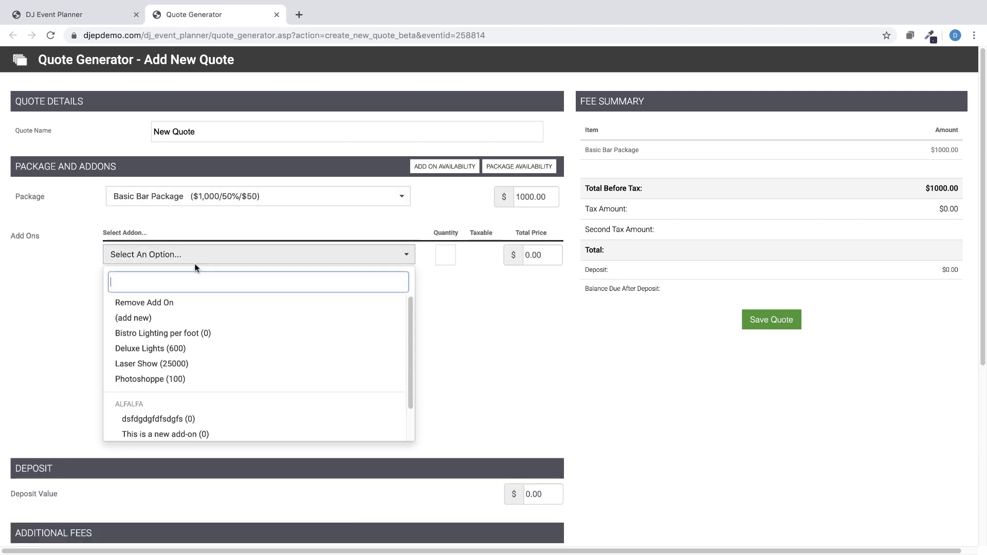
pyautogui.click(186, 348)
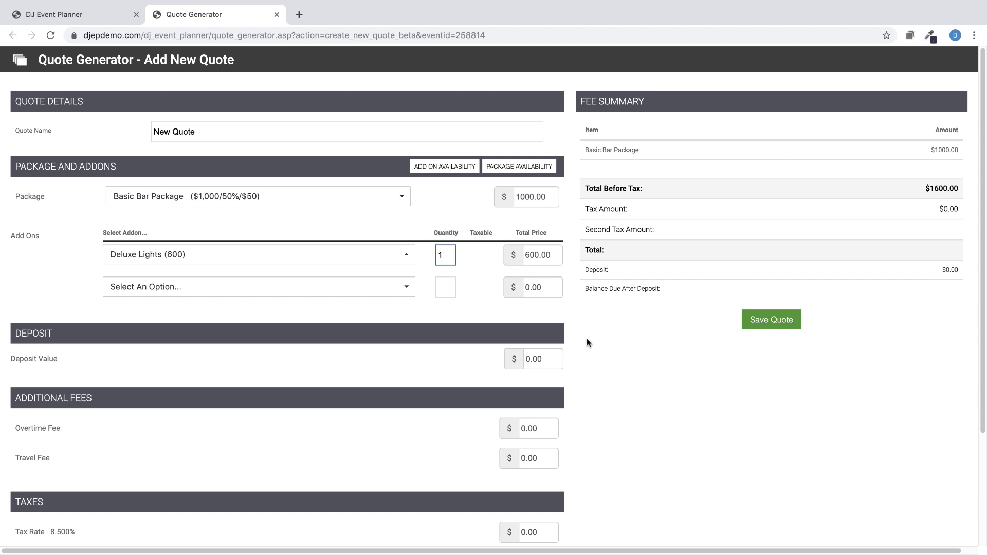
pyautogui.click(777, 322)
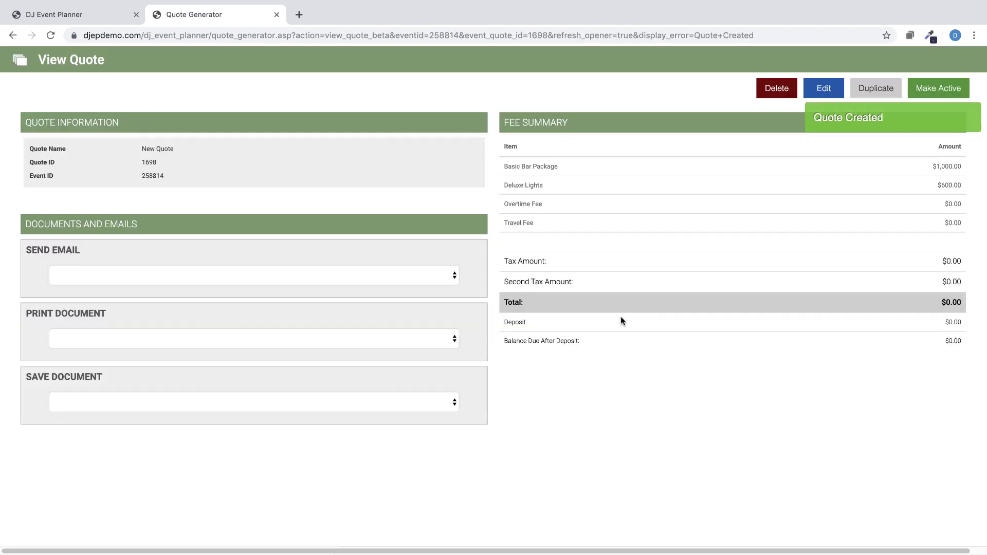
# Step: Browse the Send Email templates without choosing one, then close the Quote Generator tab
pyautogui.click(454, 279)
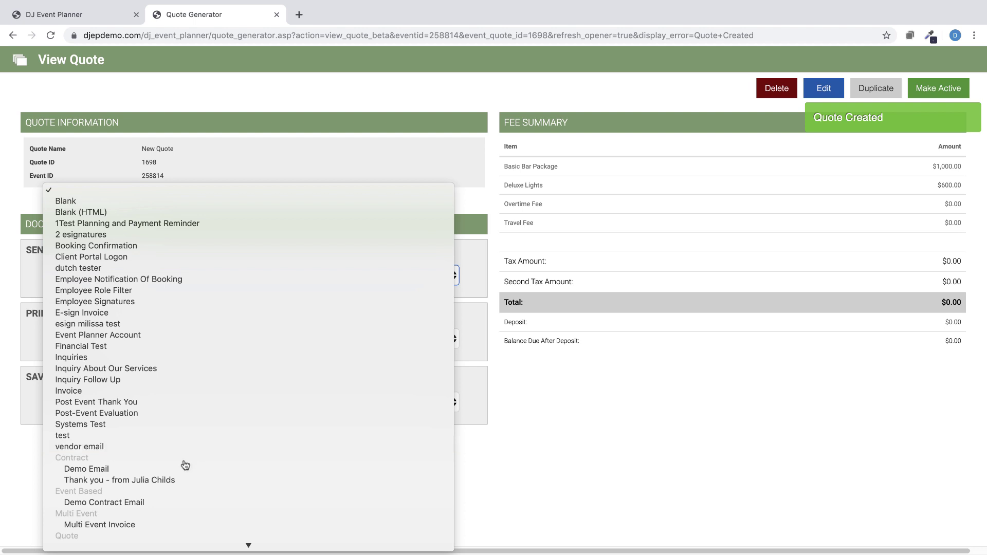
pyautogui.scroll(-4, 185, 465)
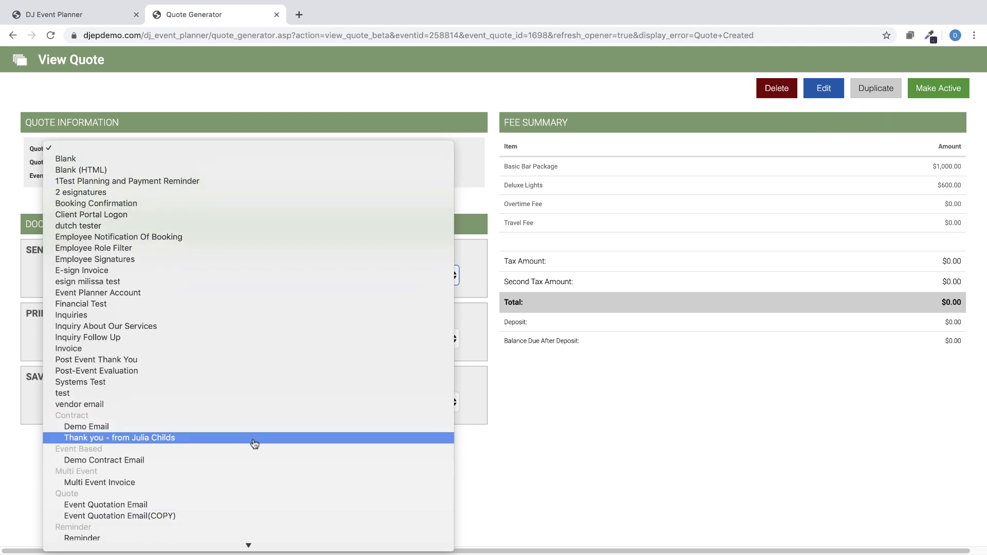
pyautogui.click(524, 464)
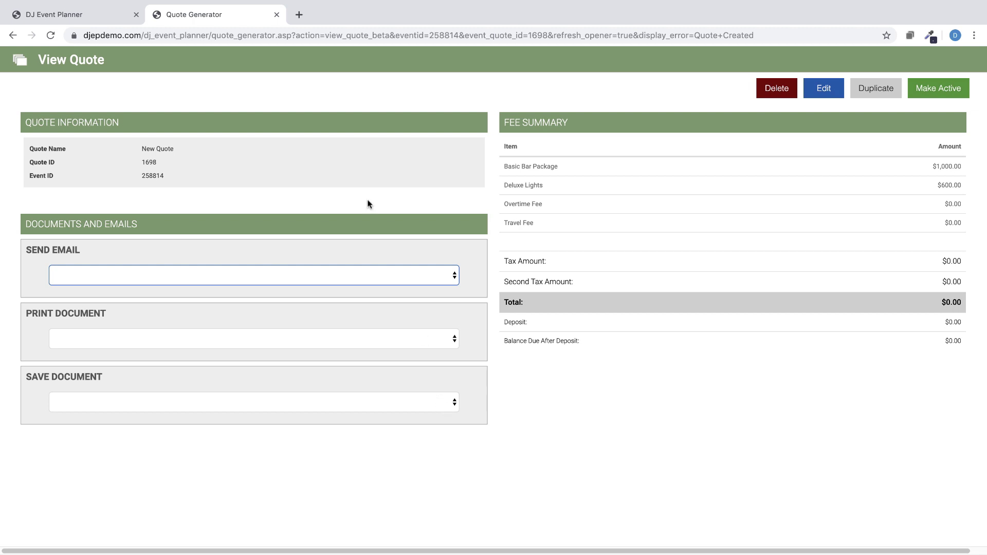
pyautogui.click(277, 15)
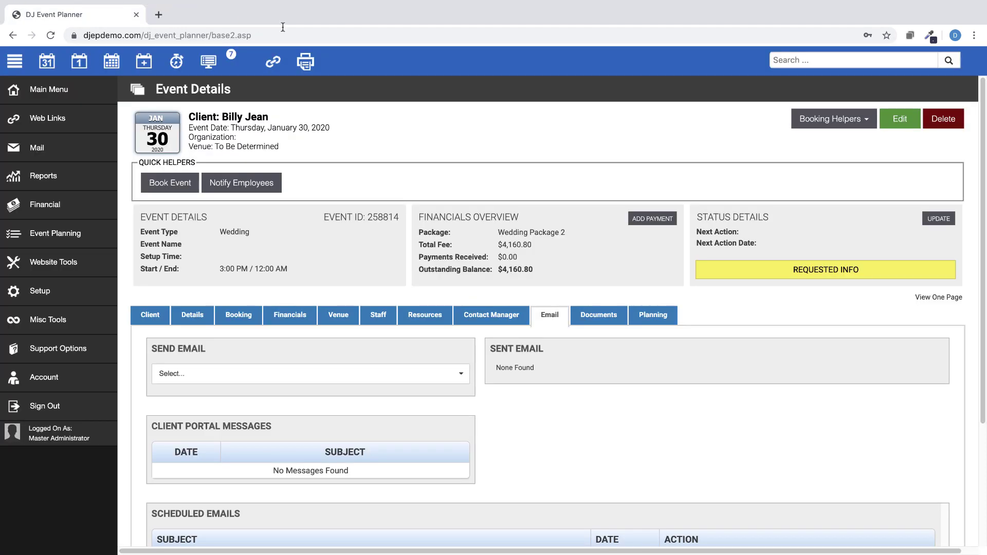
# Step: Create a quote based on the current event with a Laser Show (25000) third add-on, then close it
pyautogui.click(296, 319)
pyautogui.scroll(-10, 354, 374)
pyautogui.click(334, 456)
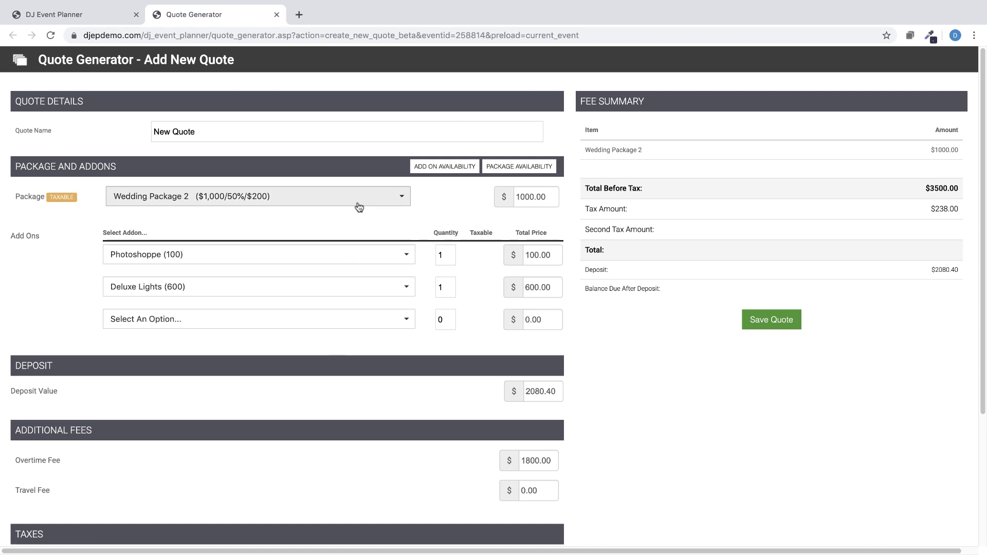
pyautogui.click(406, 321)
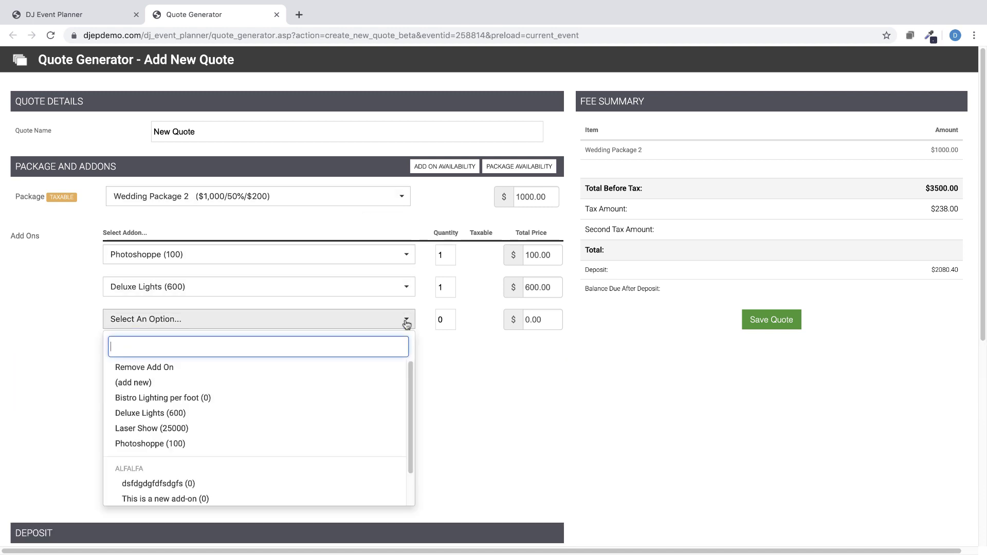
pyautogui.click(183, 429)
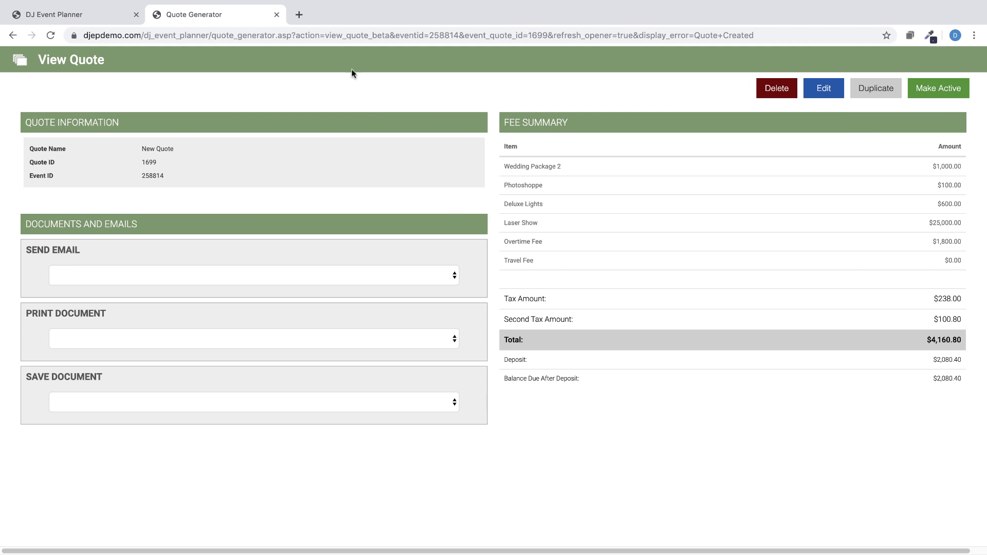
pyautogui.click(277, 15)
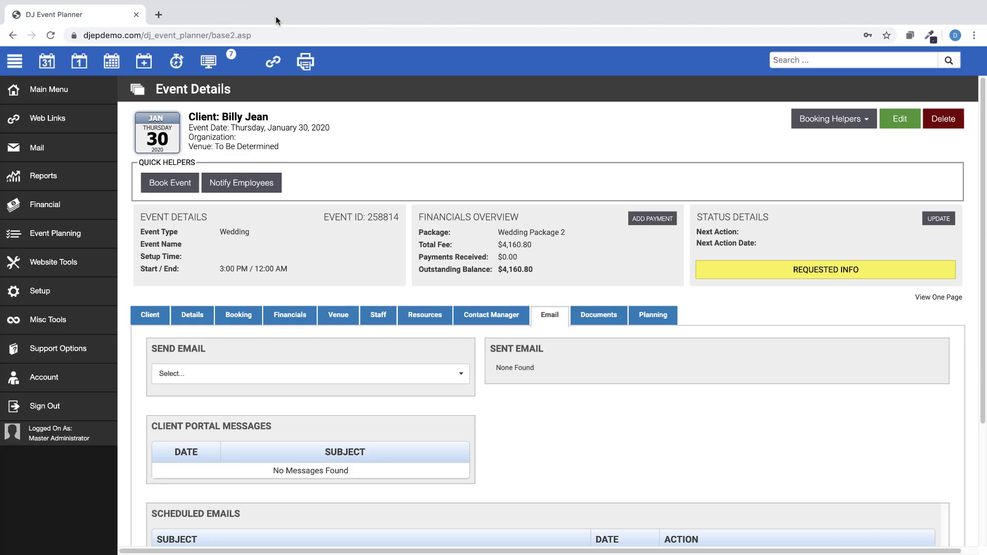
# Step: Set quote 1699 as the wedding event's active quote, bringing its total to $4,160.80
pyautogui.click(288, 317)
pyautogui.scroll(-10, 362, 326)
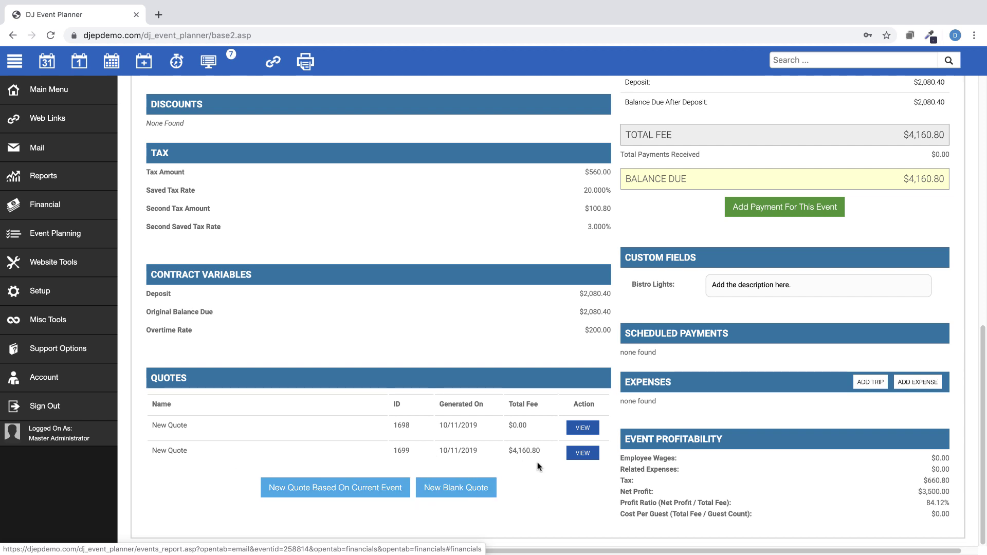
pyautogui.click(585, 454)
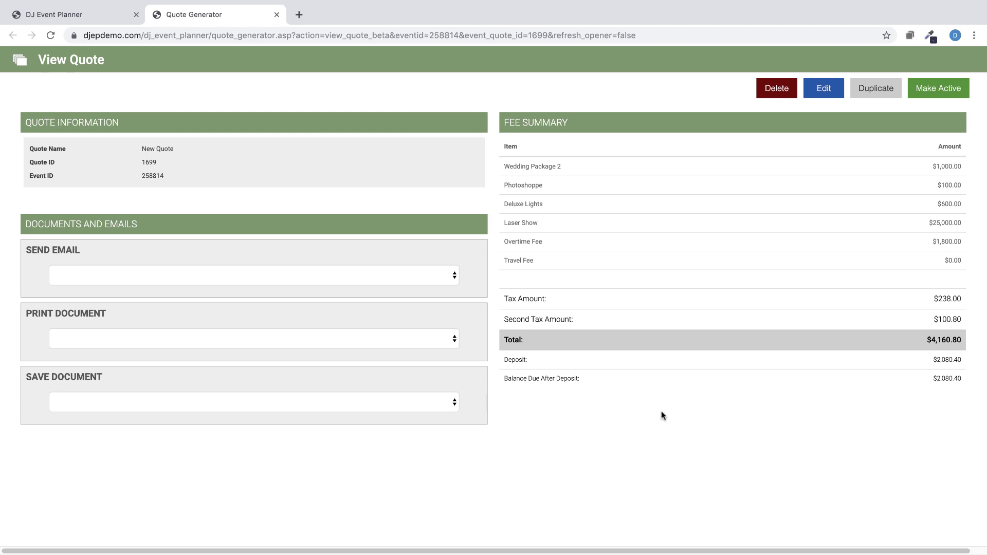
pyautogui.click(944, 95)
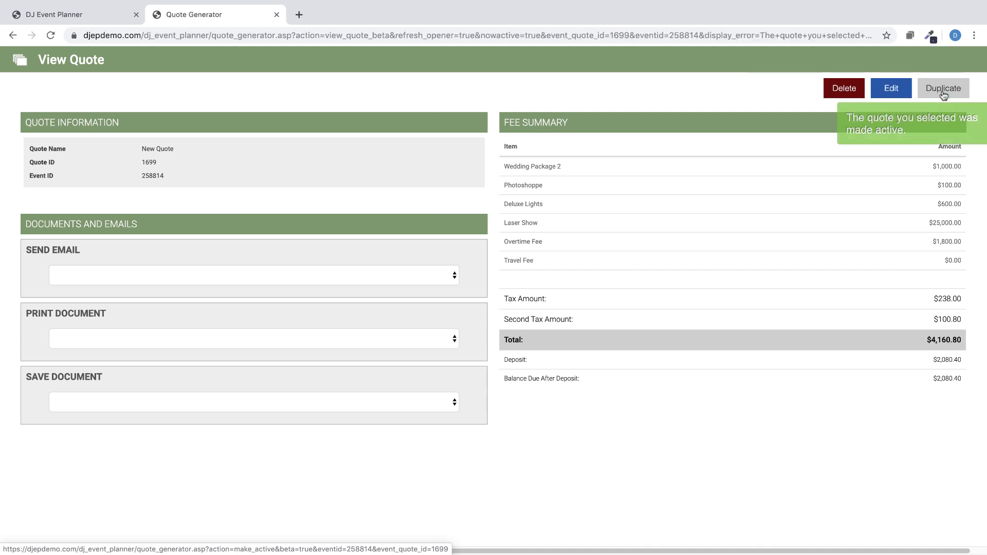
pyautogui.click(277, 15)
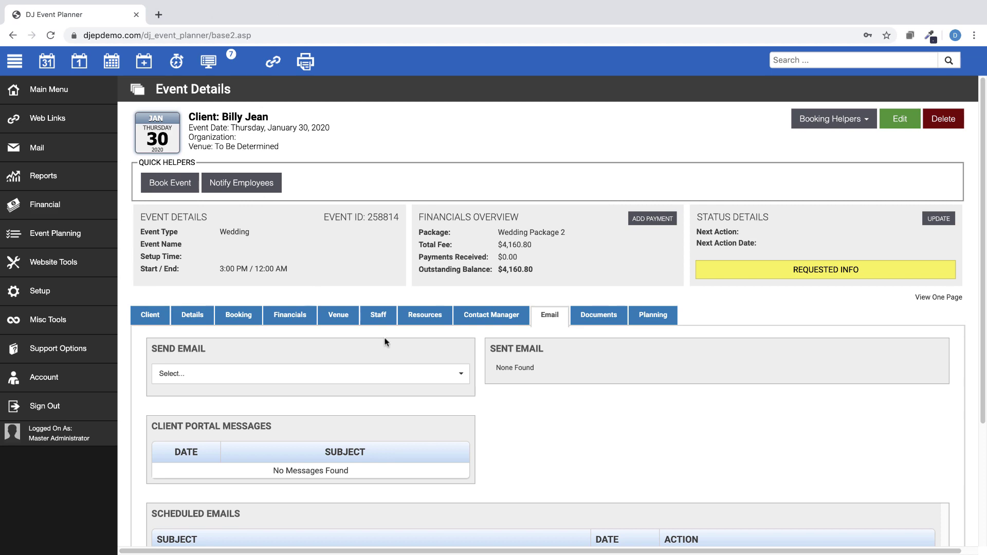
# Step: Check the wedding event's updated fee summary and quotes, then show the October 2019 month calendar
pyautogui.click(283, 316)
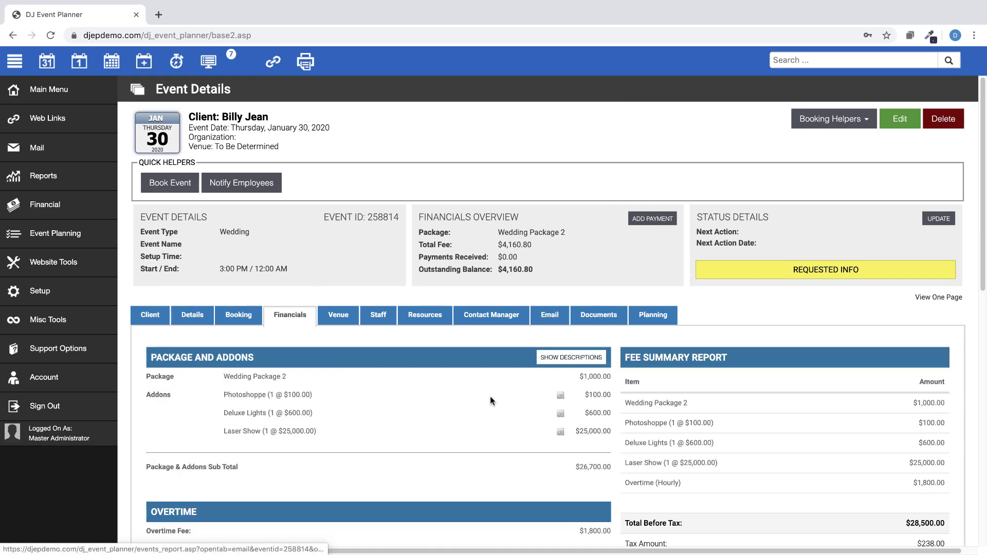
pyautogui.scroll(-8, 559, 415)
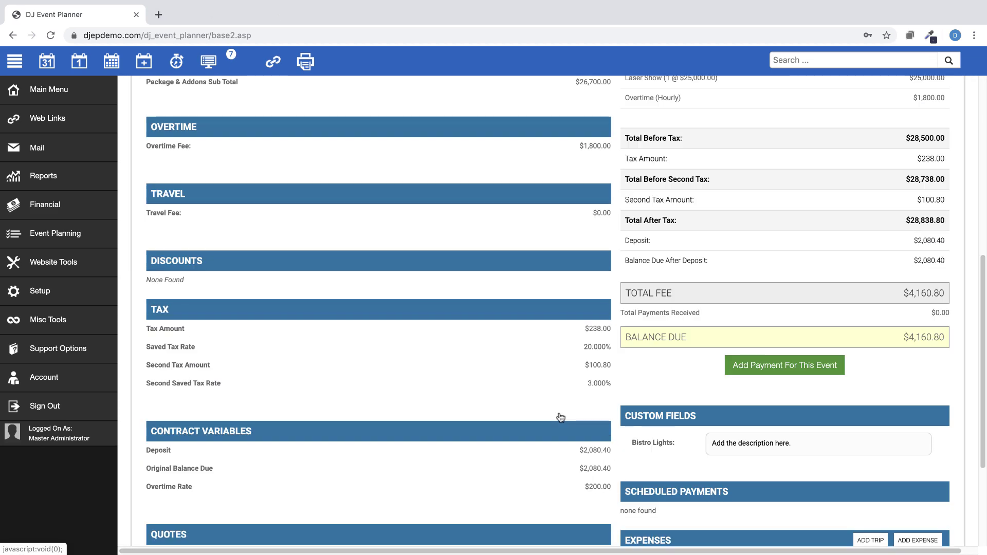
pyautogui.scroll(-1, 560, 416)
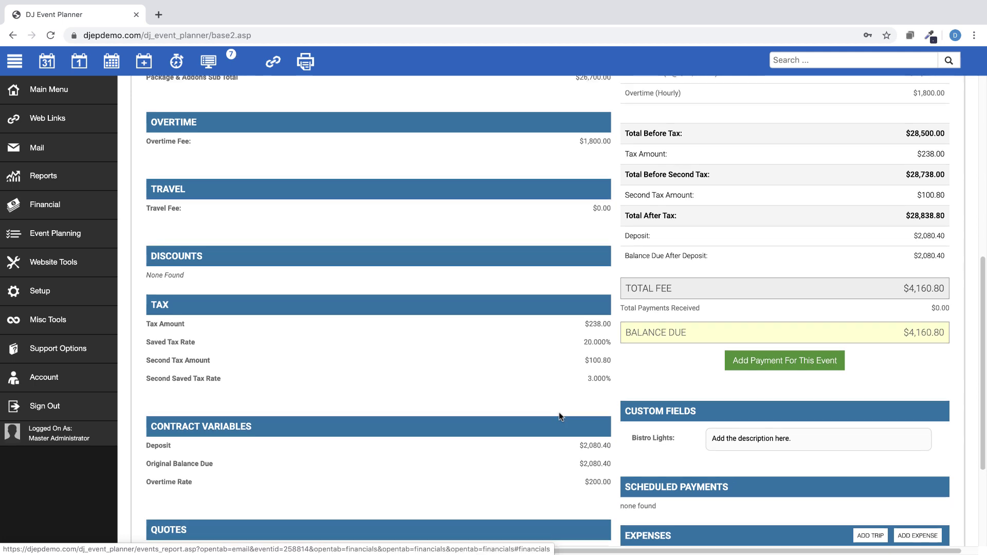
pyautogui.scroll(-1, 559, 415)
pyautogui.scroll(8, 559, 412)
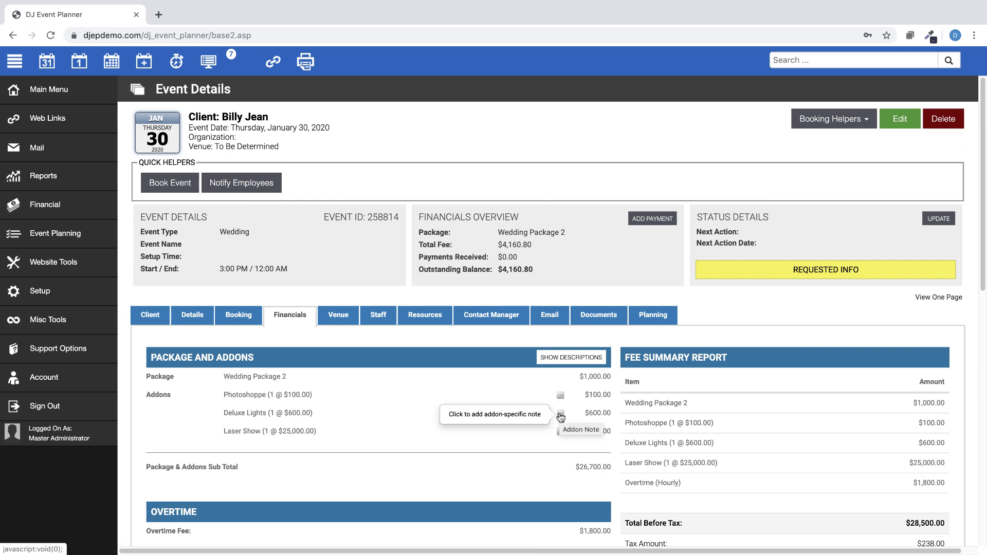
pyautogui.click(46, 63)
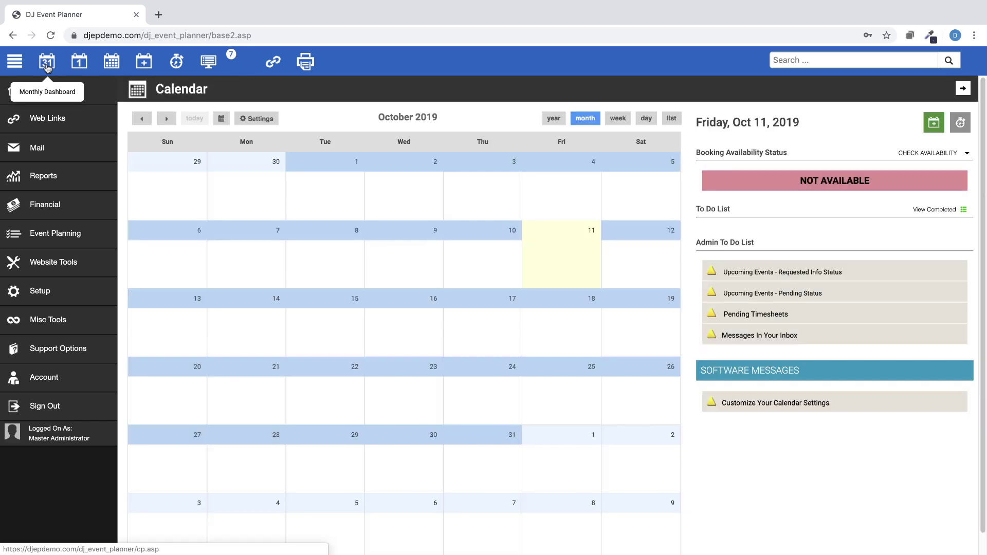